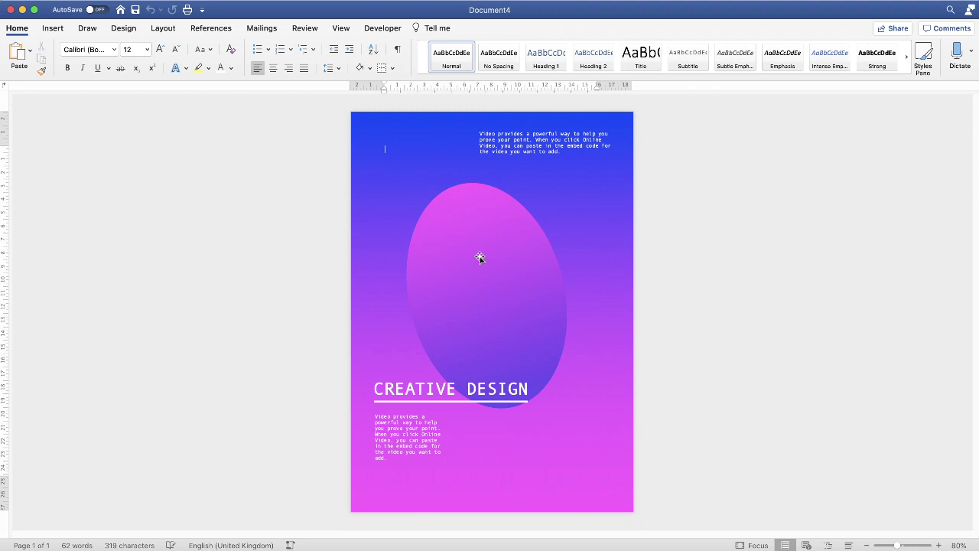
# Step: Close the sample poster document and draw a rectangle covering the whole blank page, about 29.78 cm high and 21.11 cm wide
pyautogui.press('super+w')
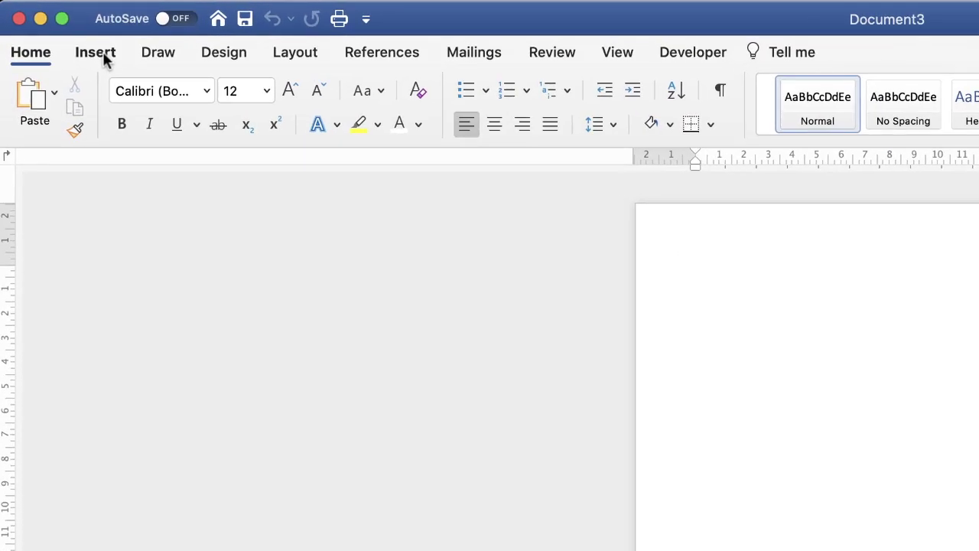
pyautogui.click(53, 29)
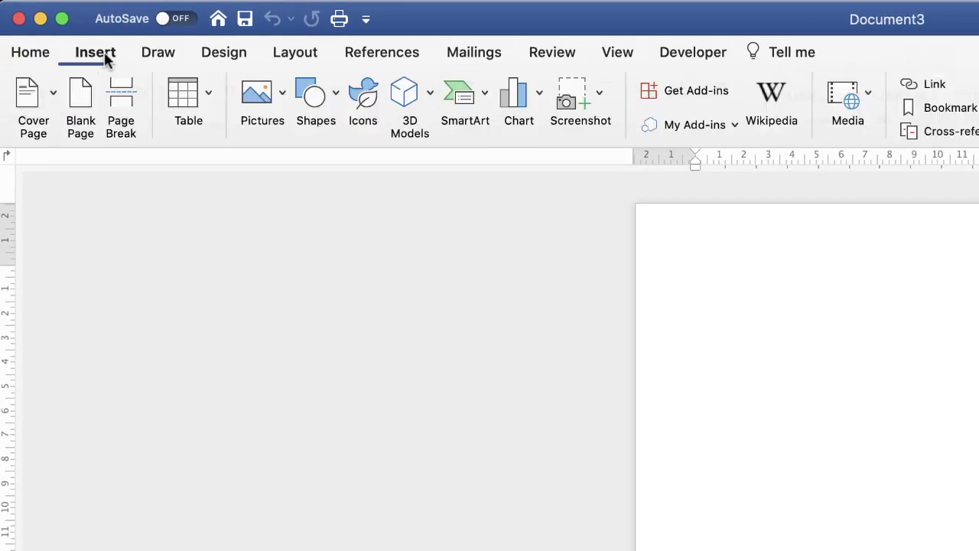
pyautogui.click(337, 92)
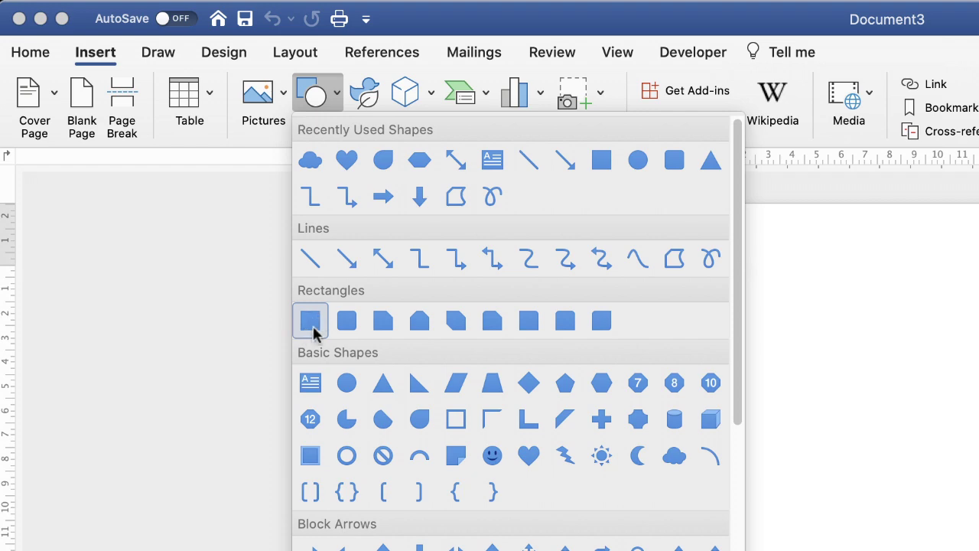
pyautogui.click(310, 321)
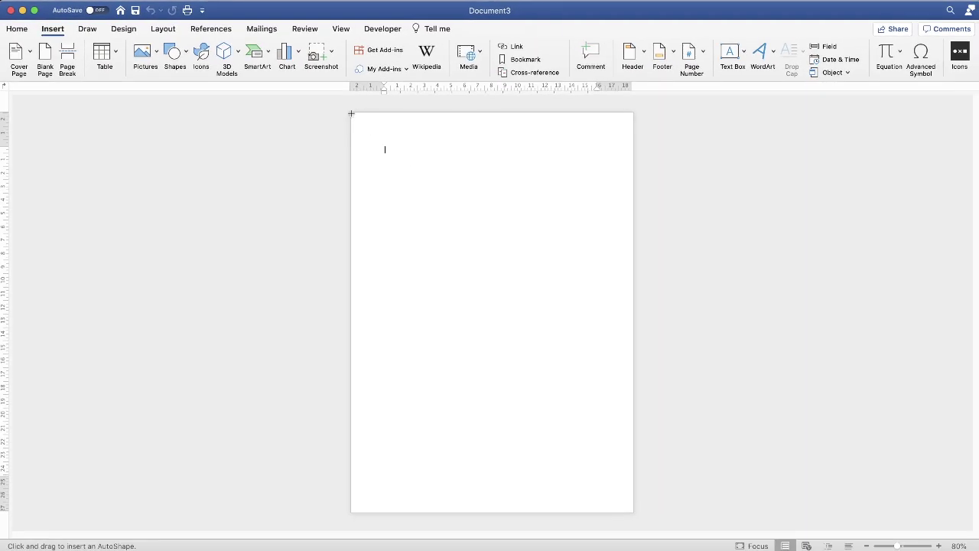
pyautogui.moveTo(351, 112); pyautogui.dragTo(634, 511)
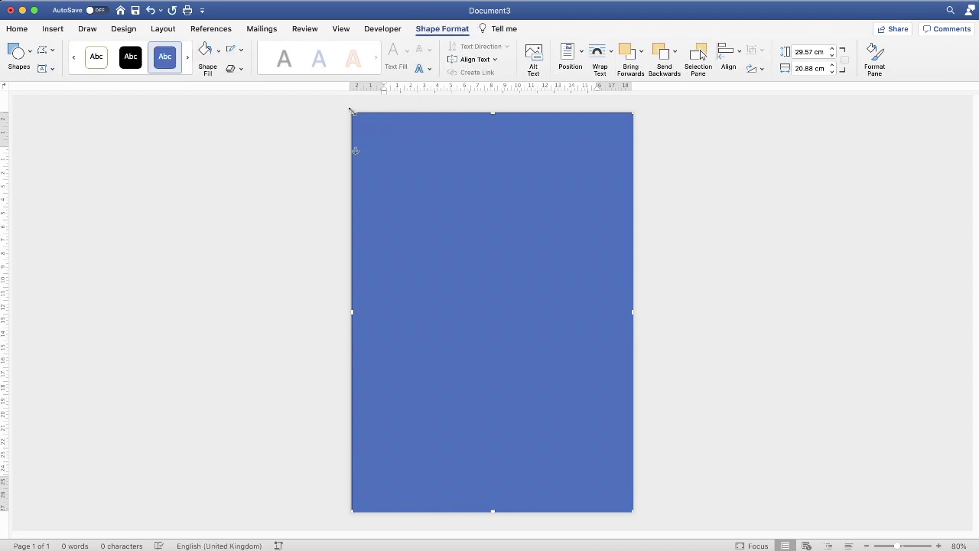
pyautogui.moveTo(349, 109); pyautogui.dragTo(346, 110)
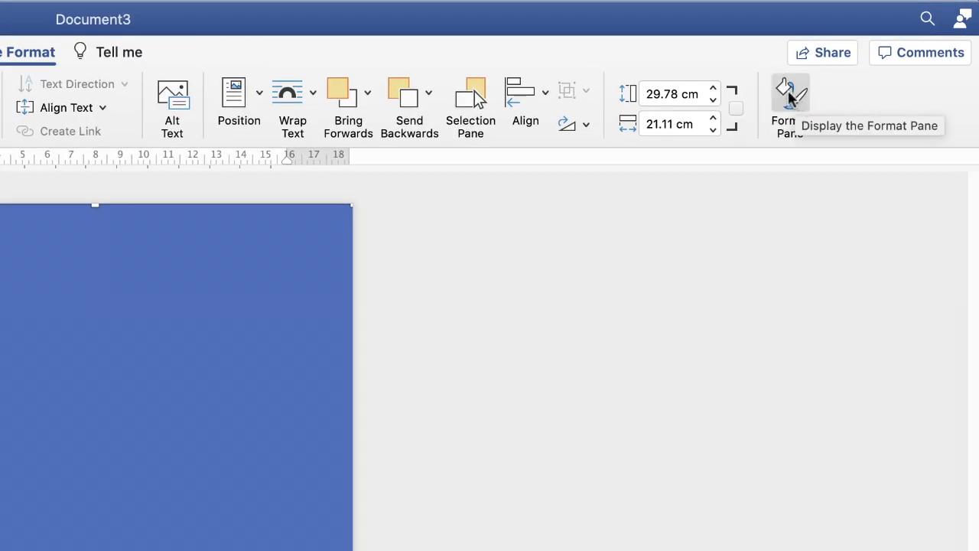
# Step: Switch the page-sized rectangle from a solid to a gradient fill
pyautogui.click(795, 96)
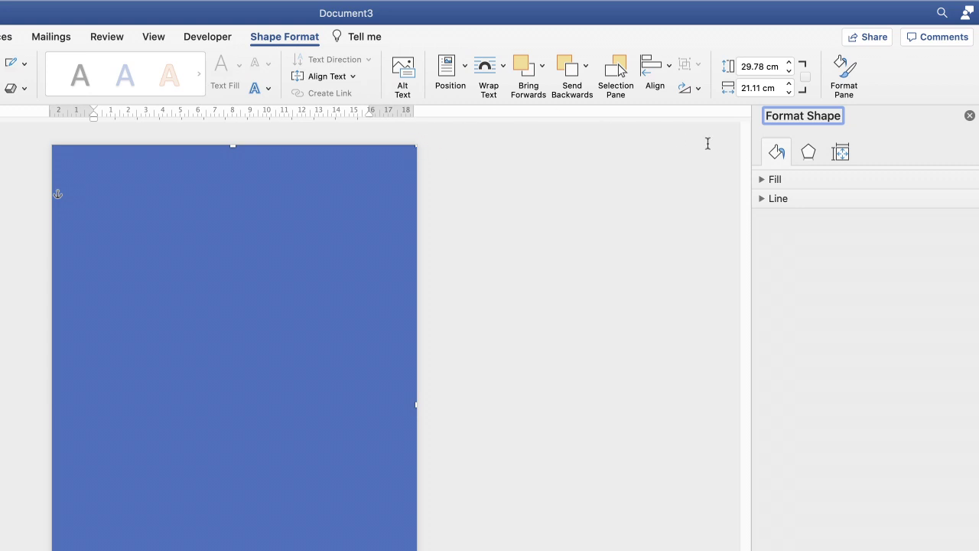
pyautogui.click(762, 181)
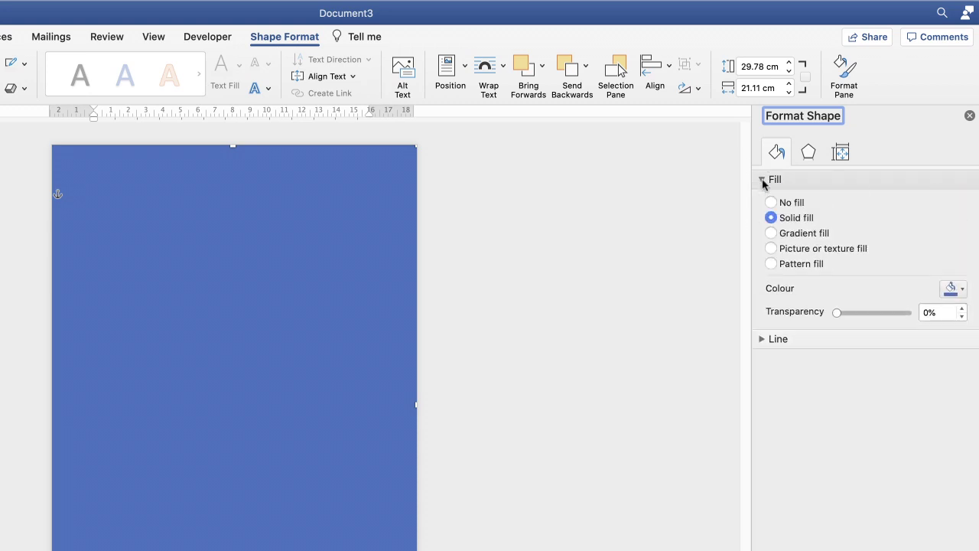
pyautogui.click(771, 234)
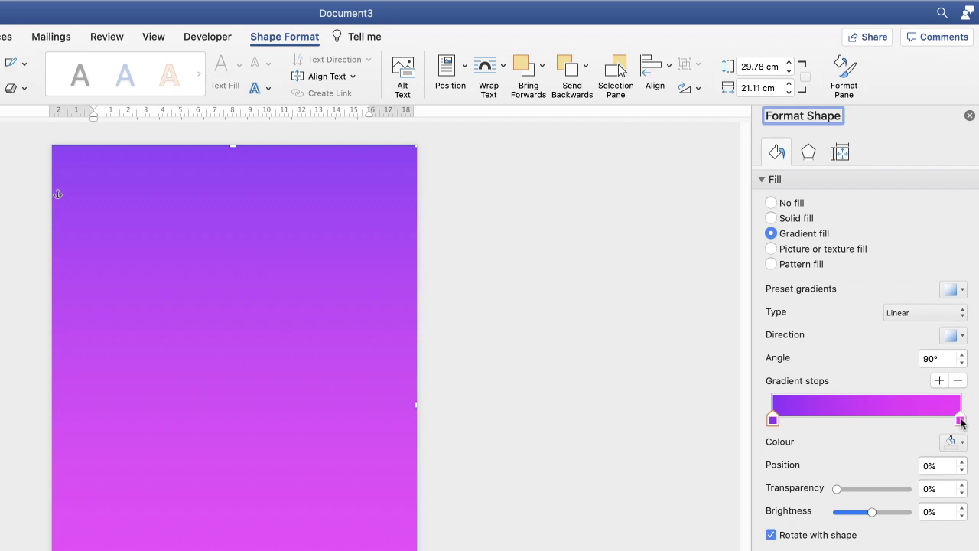
# Step: Add a middle stop to the rectangle's gradient, coloured magenta from the pencil palette, and move it to position 54%
pyautogui.click(939, 382)
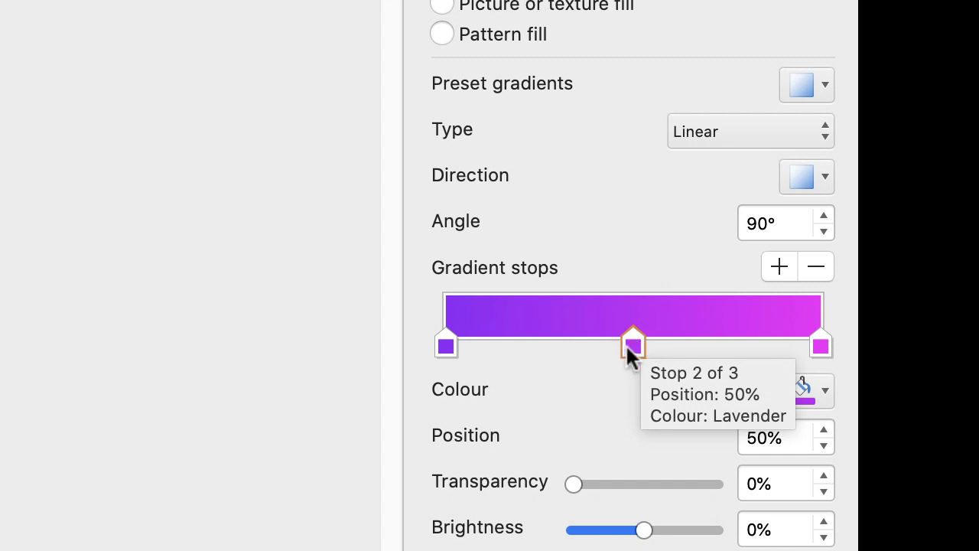
pyautogui.click(800, 401)
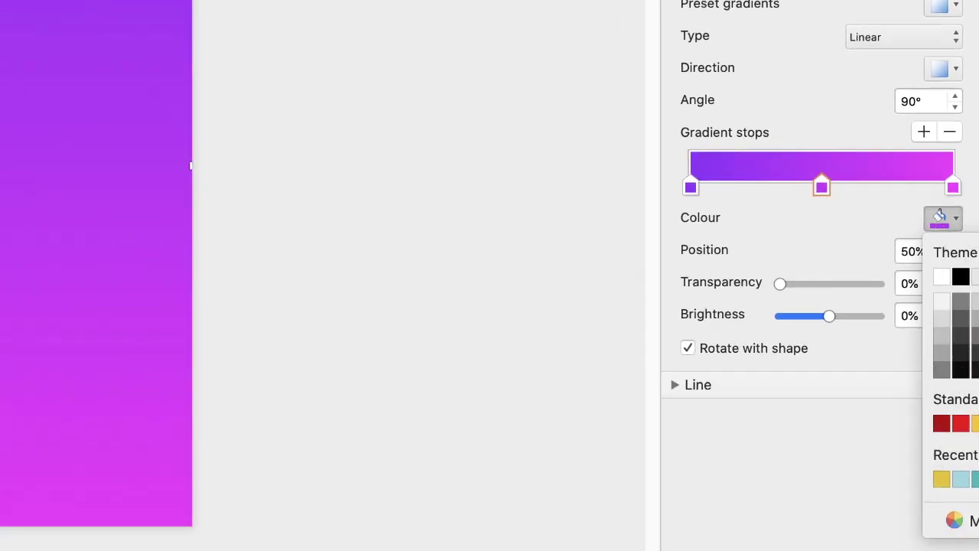
pyautogui.click(954, 522)
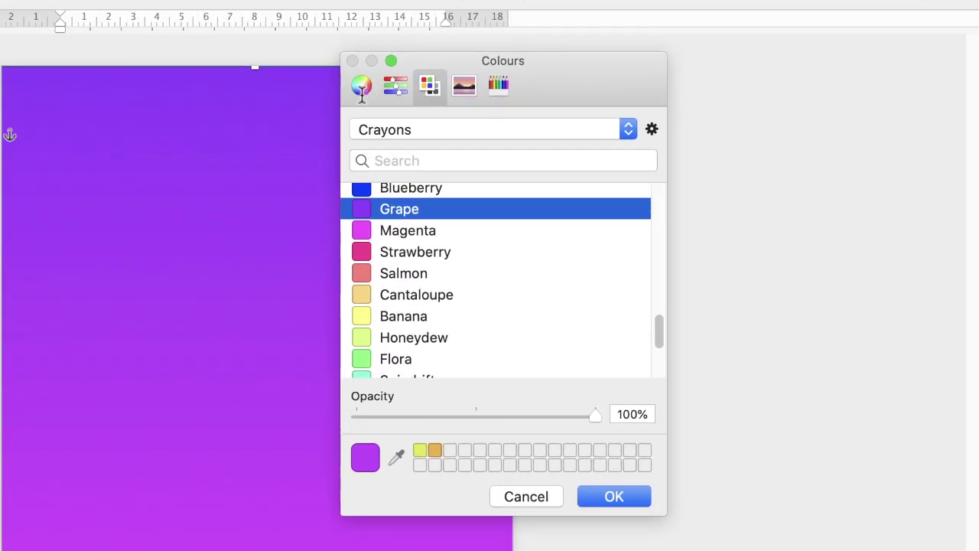
pyautogui.click(365, 87)
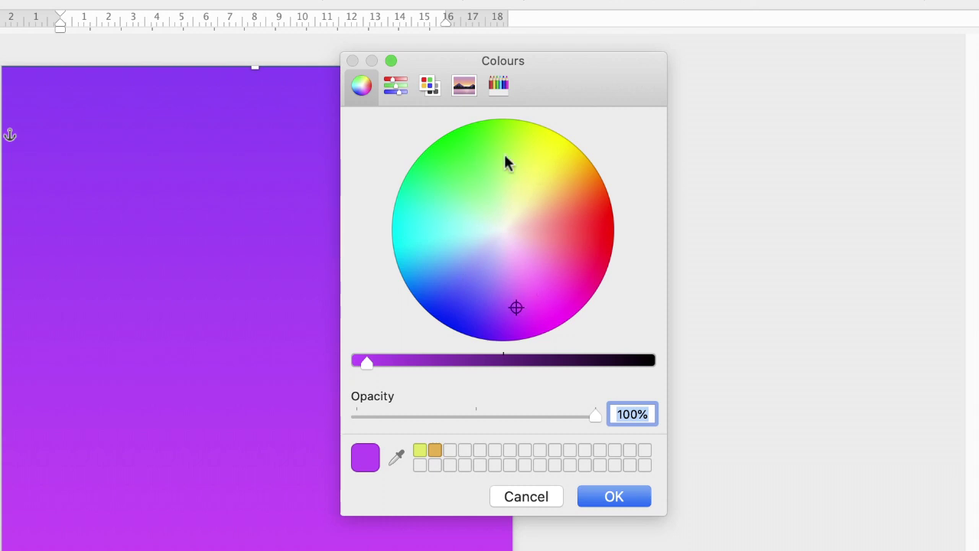
pyautogui.click(397, 86)
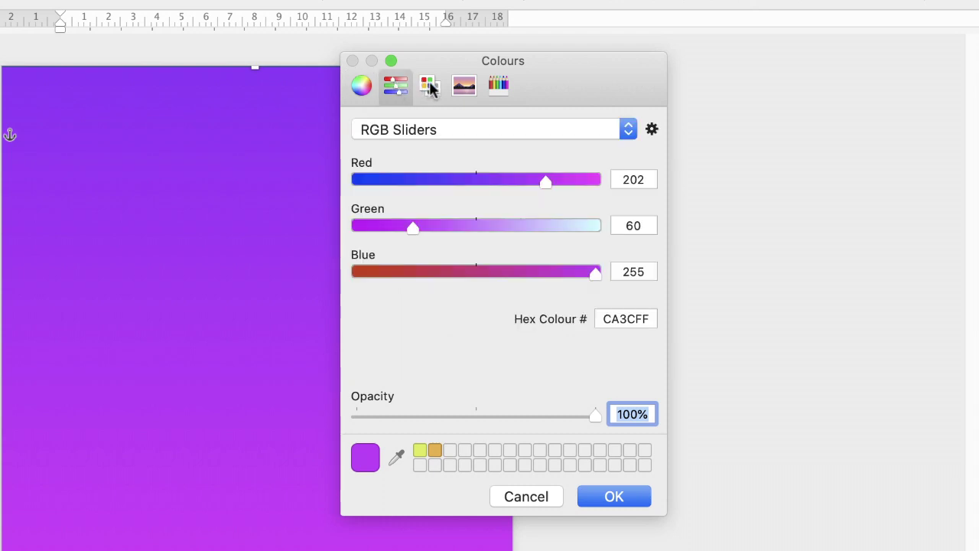
pyautogui.click(429, 85)
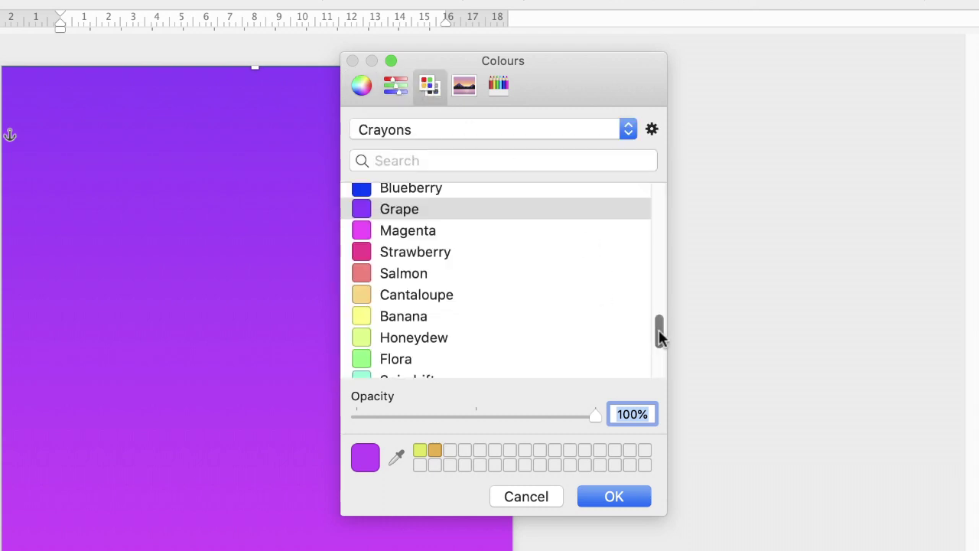
pyautogui.moveTo(658, 330); pyautogui.dragTo(649, 389)
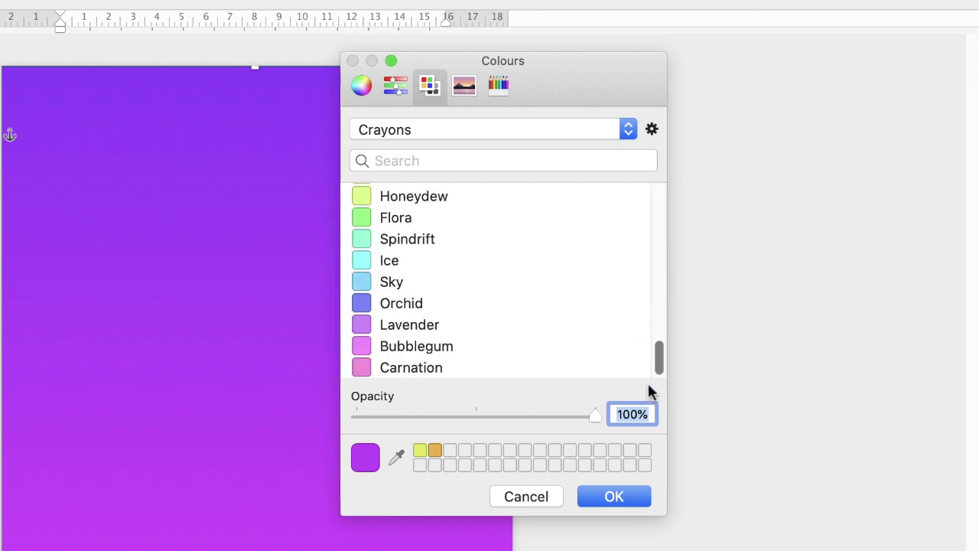
pyautogui.click(359, 86)
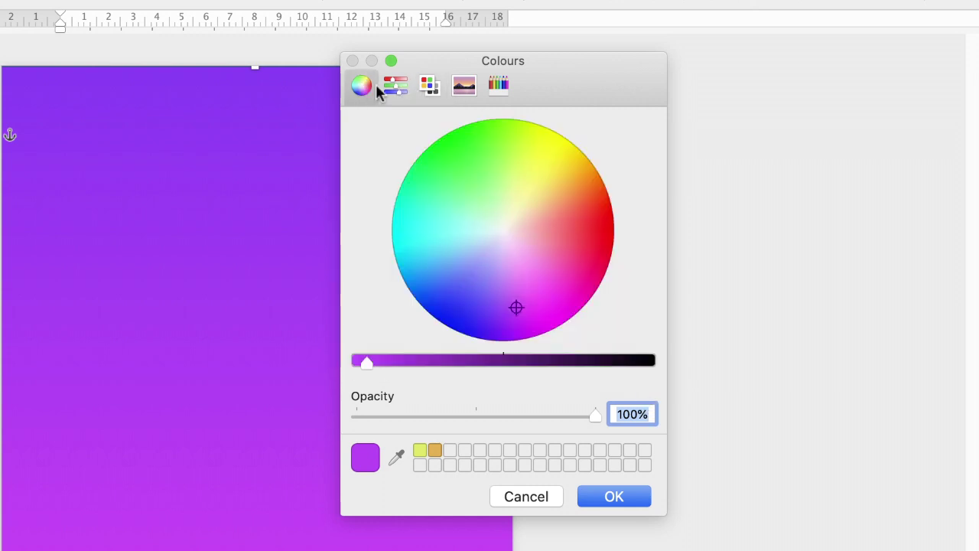
pyautogui.click(396, 455)
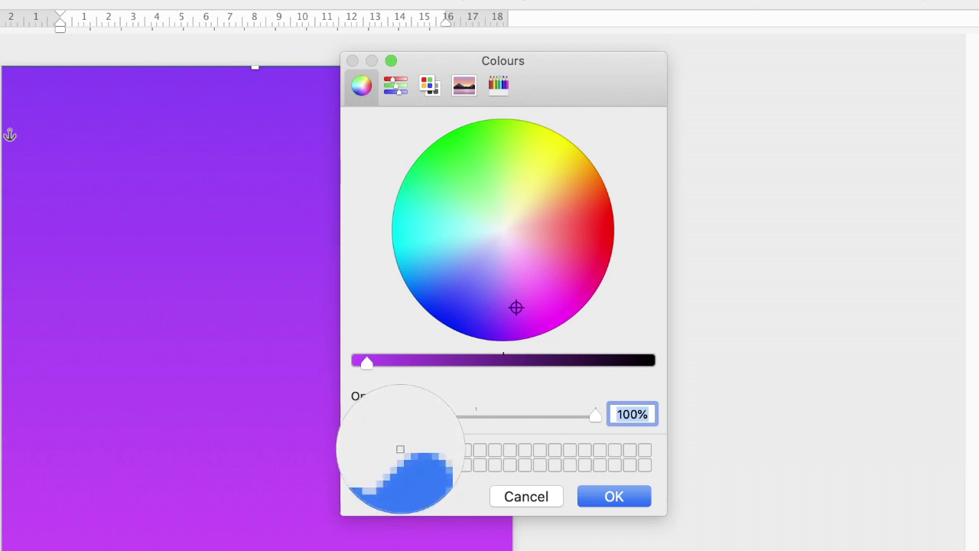
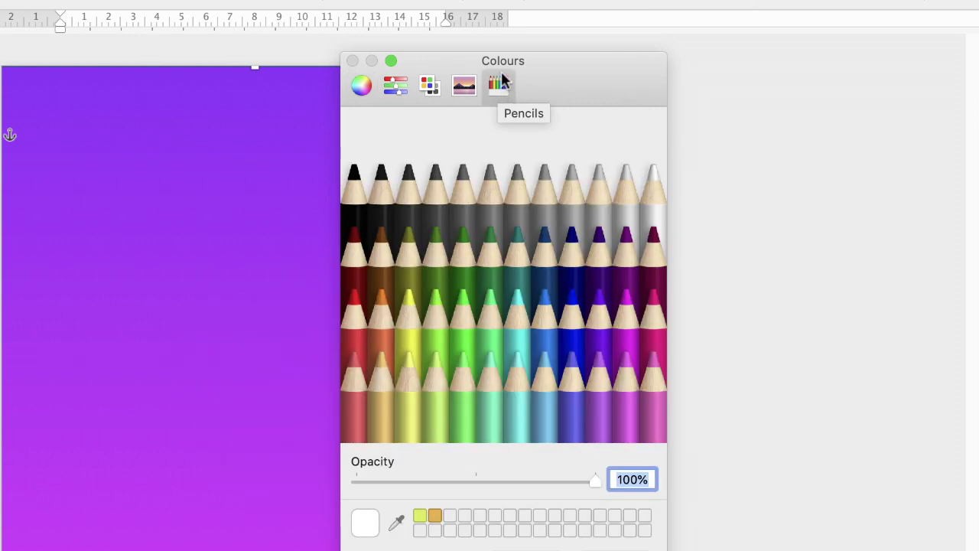
pyautogui.click(626, 321)
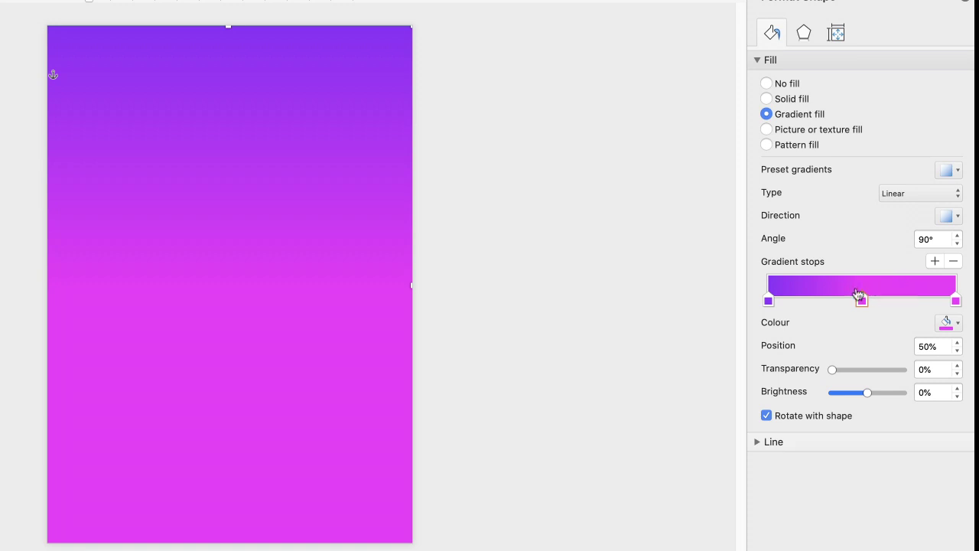
pyautogui.moveTo(860, 298)
pyautogui.mouseDown()
pyautogui.moveTo(917, 300)
pyautogui.moveTo(852, 301)
pyautogui.moveTo(870, 300)
pyautogui.mouseUp()
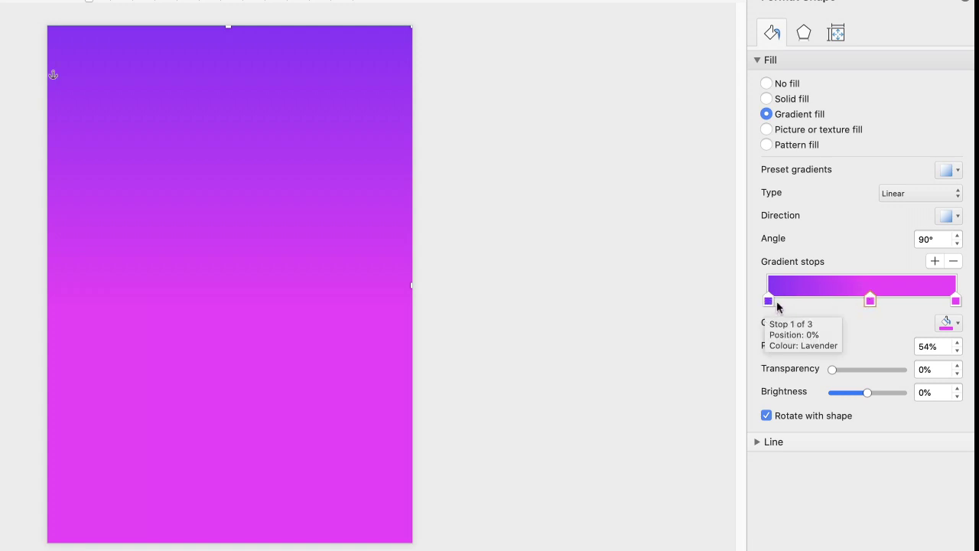
# Step: Colour the rectangle's first gradient stop standard red and its last gradient stop orange-yellow
pyautogui.click(768, 301)
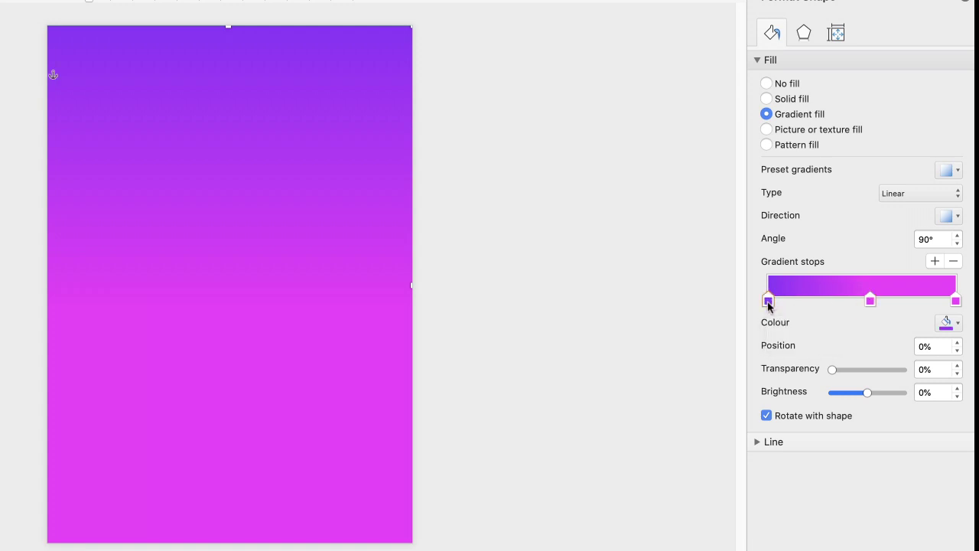
pyautogui.click(958, 325)
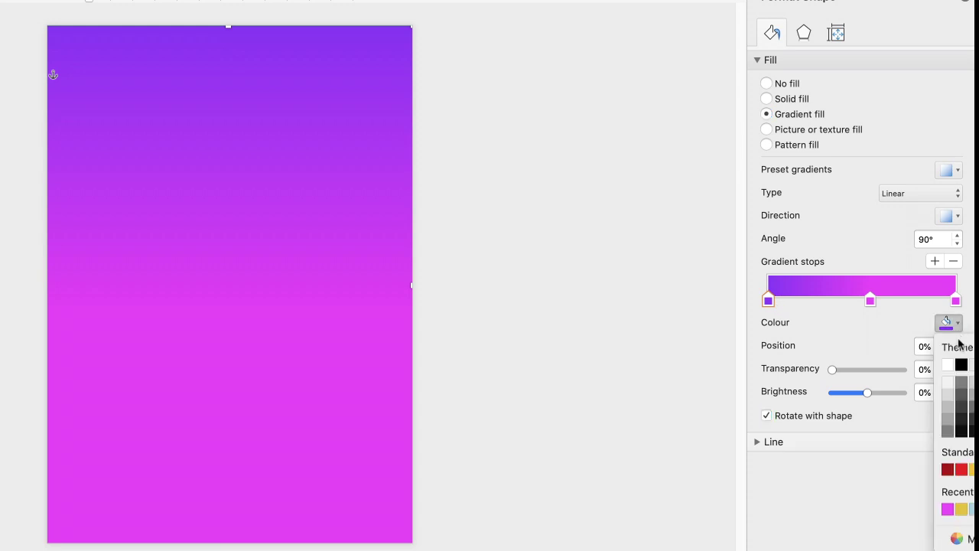
pyautogui.click(962, 469)
pyautogui.click(956, 301)
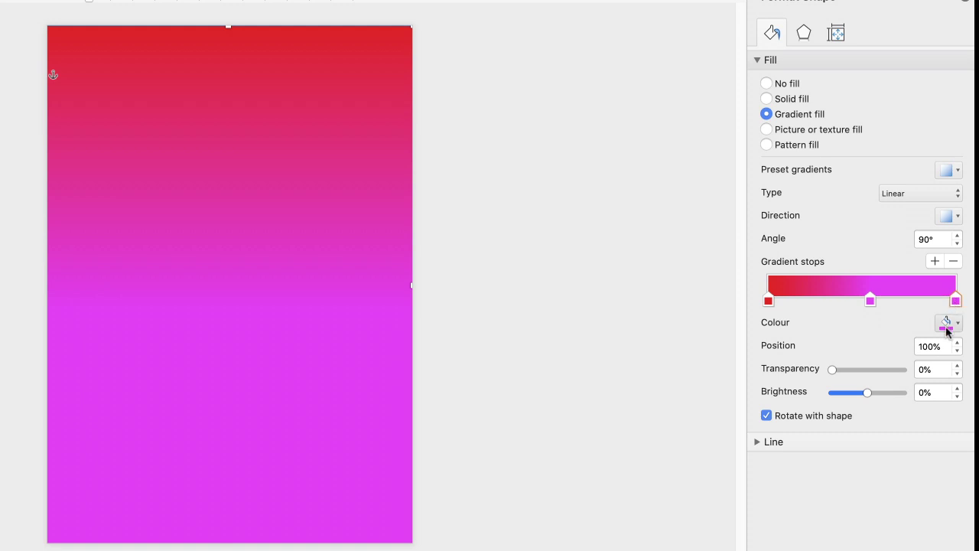
pyautogui.click(946, 325)
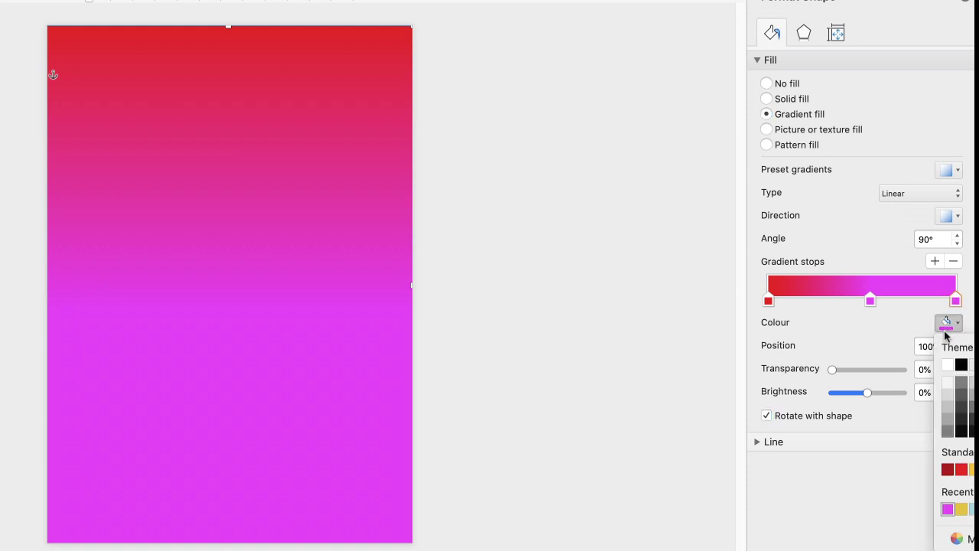
pyautogui.click(972, 476)
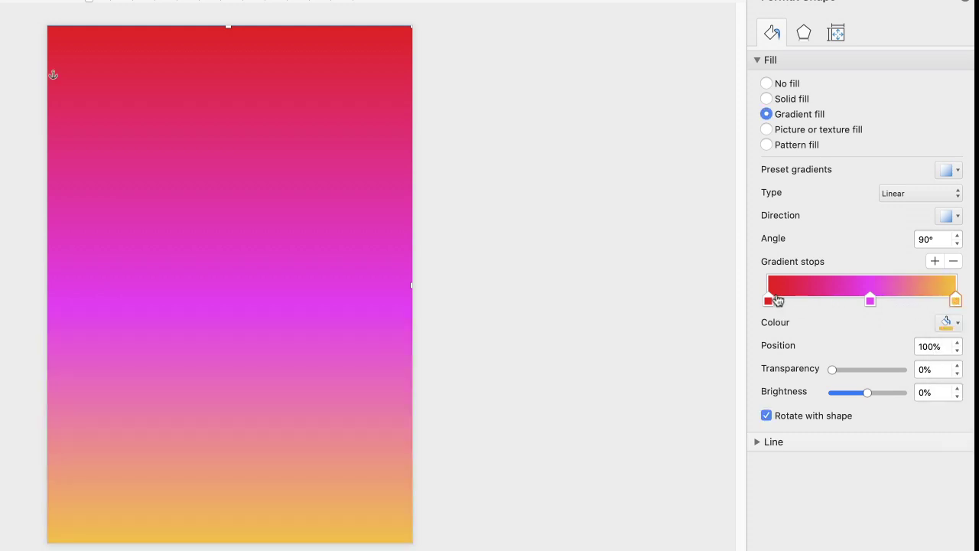
# Step: Remove the middle gradient stop and colour the end stops blue at 0% and magenta-pink at 100%
pyautogui.moveTo(871, 304)
pyautogui.mouseDown()
pyautogui.moveTo(805, 306)
pyautogui.moveTo(926, 303)
pyautogui.moveTo(864, 301)
pyautogui.mouseUp()
pyautogui.click(953, 262)
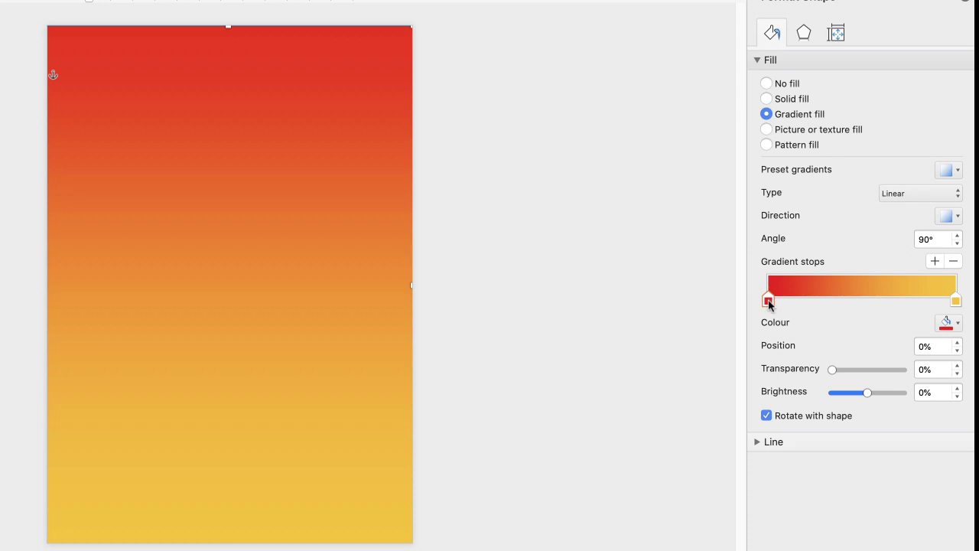
pyautogui.click(957, 323)
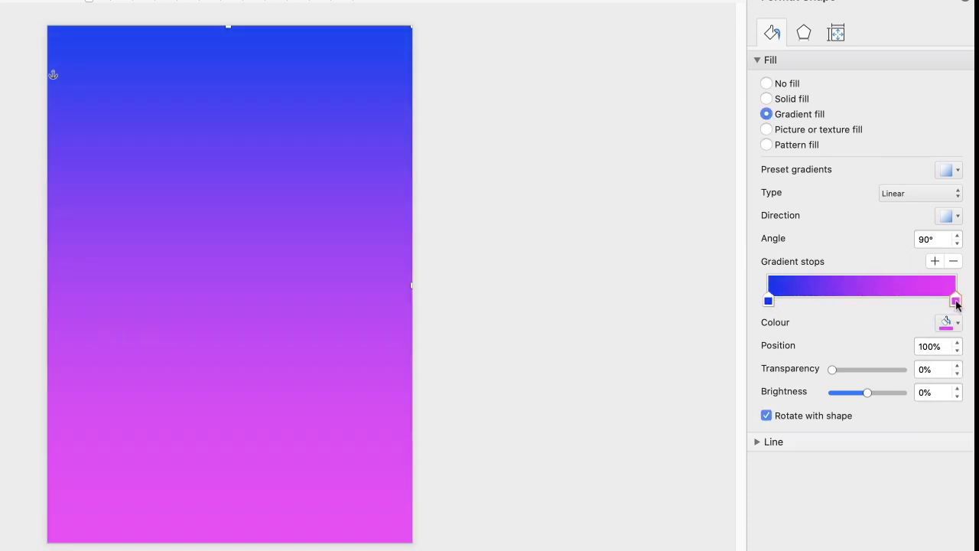
pyautogui.moveTo(956, 303)
pyautogui.mouseDown()
pyautogui.moveTo(892, 312)
pyautogui.moveTo(955, 303)
pyautogui.mouseUp()
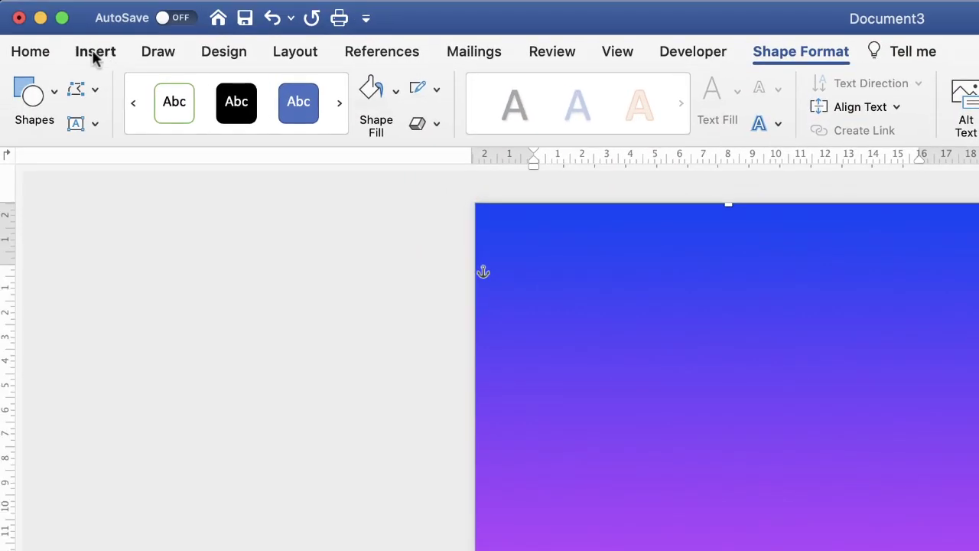
# Step: Draw a tall oval in the middle of the gradient rectangle and remove its outline
pyautogui.click(94, 55)
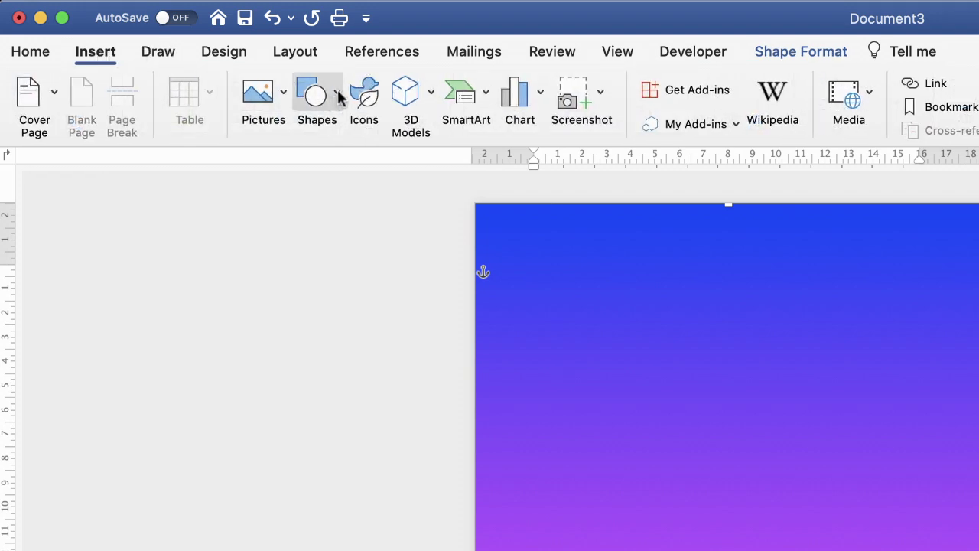
pyautogui.click(337, 95)
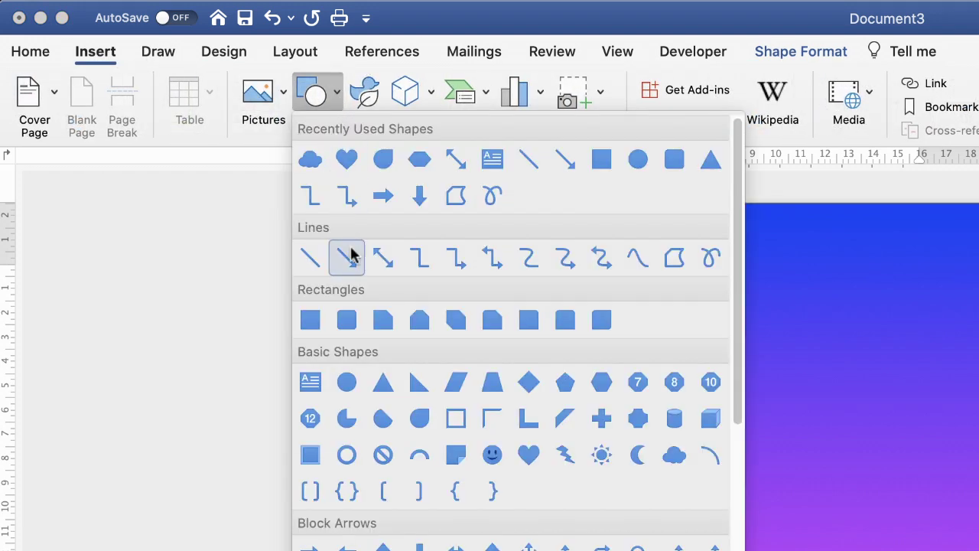
pyautogui.click(354, 386)
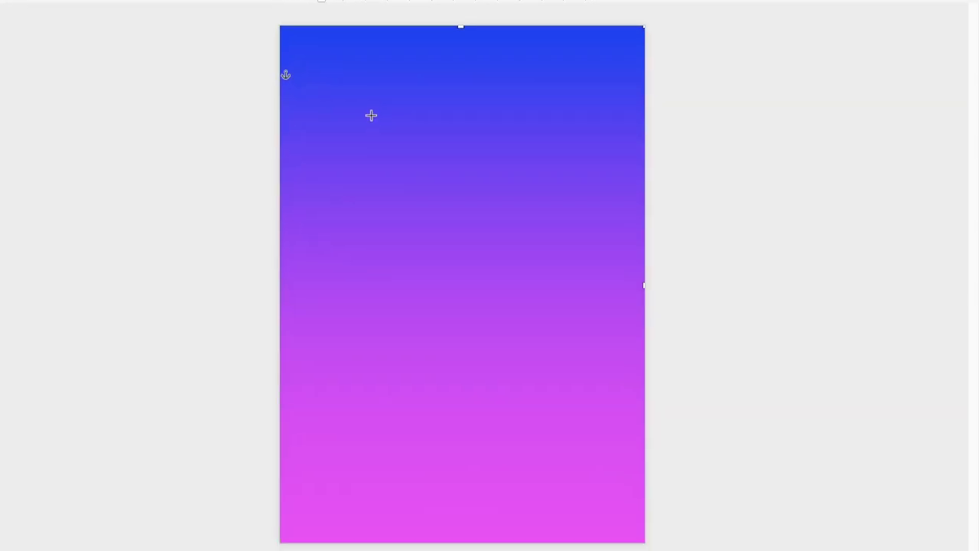
pyautogui.moveTo(371, 115); pyautogui.dragTo(575, 403)
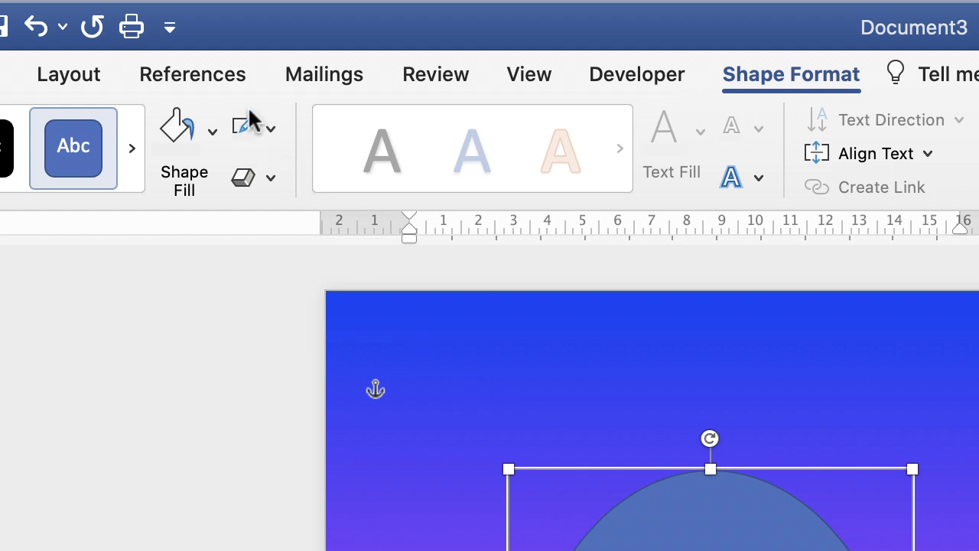
pyautogui.click(271, 130)
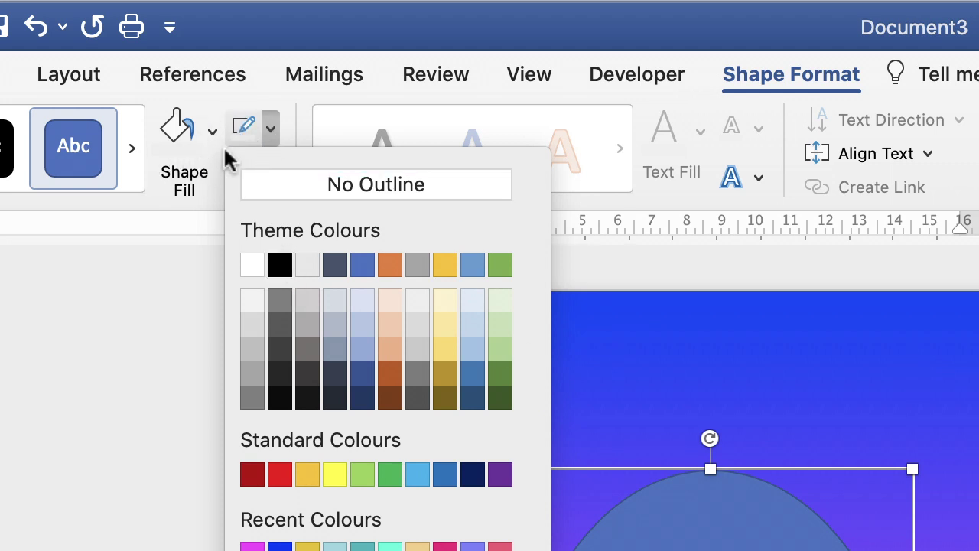
pyautogui.click(280, 190)
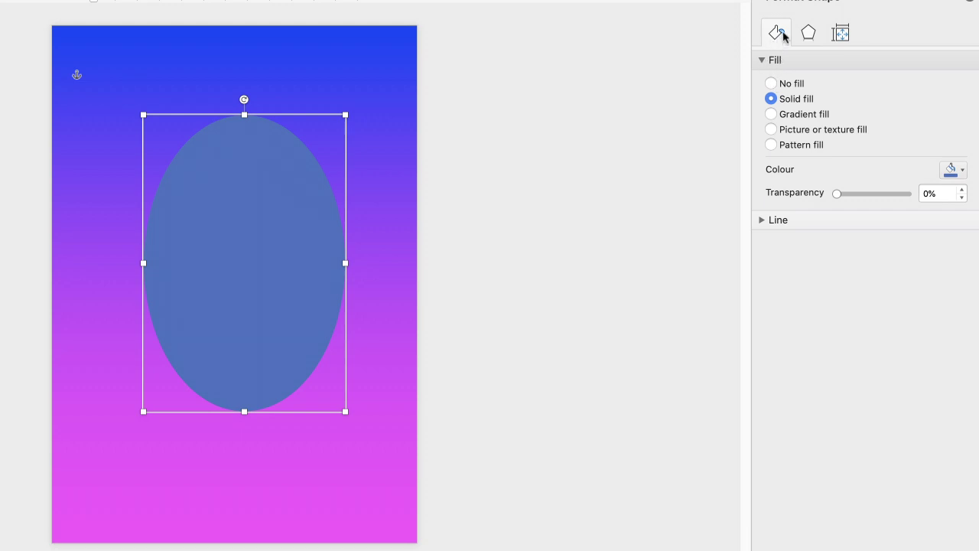
# Step: Fill the oval with a magenta-to-blue gradient and give its blue end stop 43% transparency and -14% brightness
pyautogui.click(770, 115)
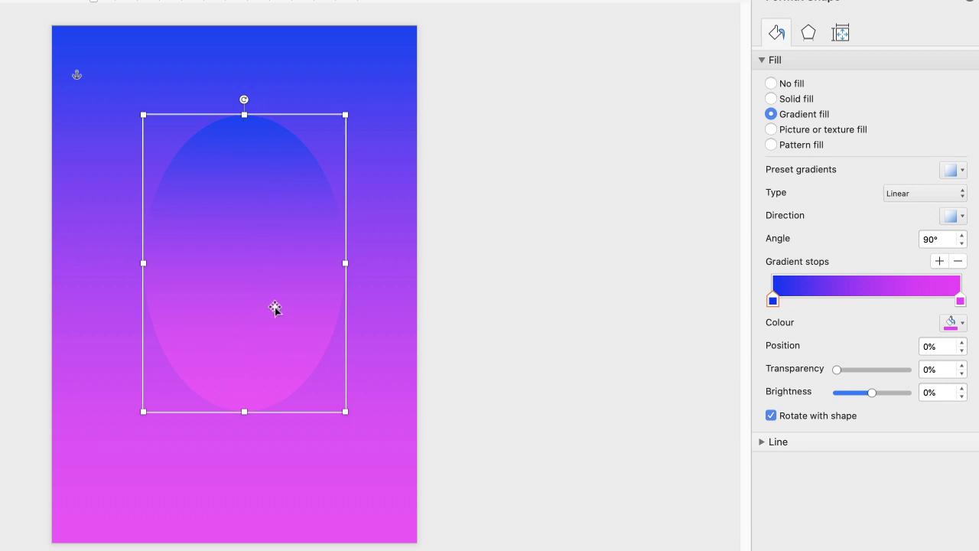
pyautogui.moveTo(772, 303)
pyautogui.mouseDown()
pyautogui.moveTo(936, 302)
pyautogui.moveTo(760, 305)
pyautogui.mouseUp()
pyautogui.click(959, 301)
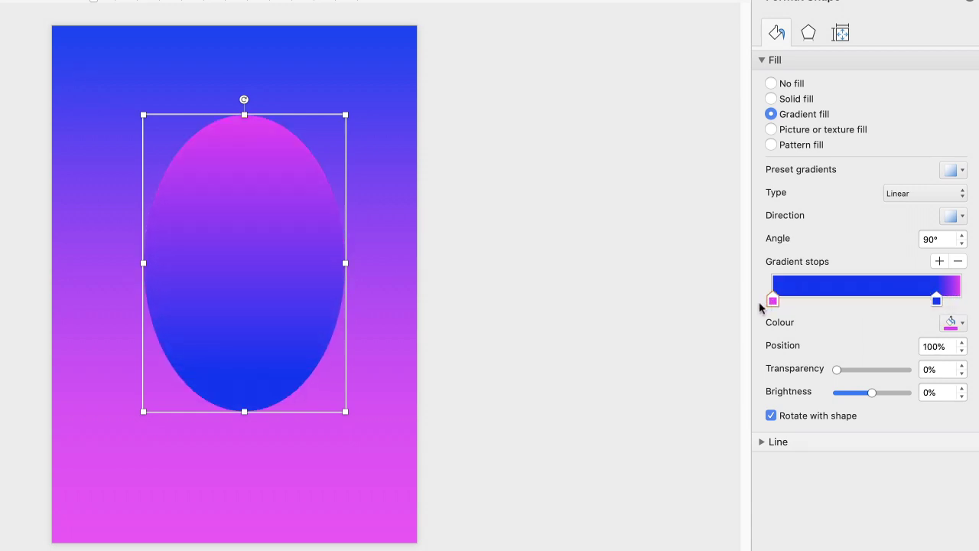
pyautogui.moveTo(939, 301); pyautogui.dragTo(961, 302)
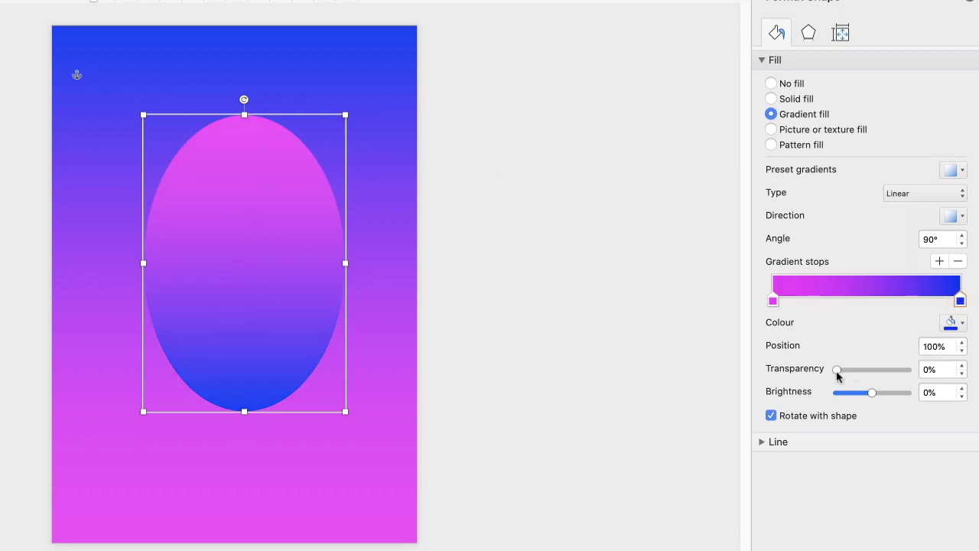
pyautogui.moveTo(839, 369); pyautogui.dragTo(868, 392)
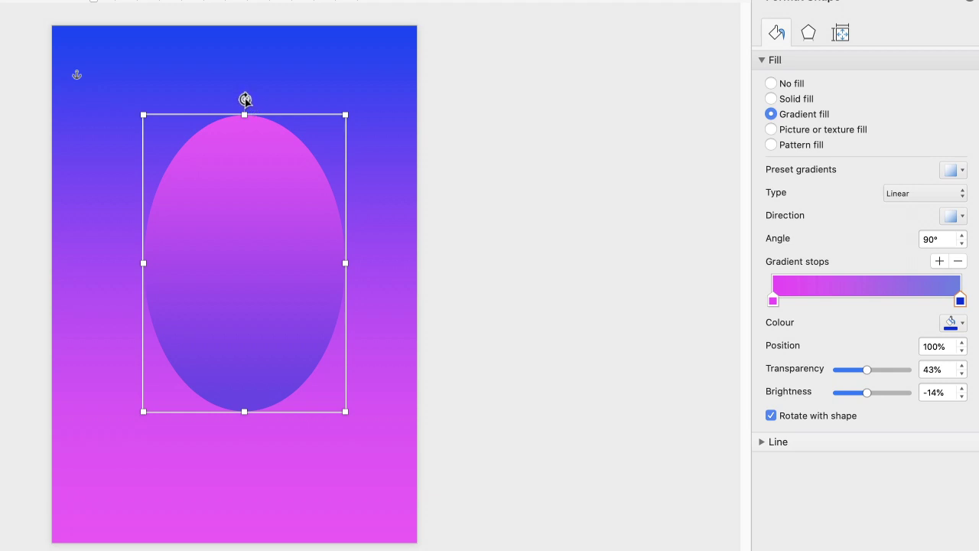
# Step: Tilt the oval slightly counterclockwise and align it to the horizontal centre between the margins
pyautogui.moveTo(243, 100); pyautogui.dragTo(205, 103)
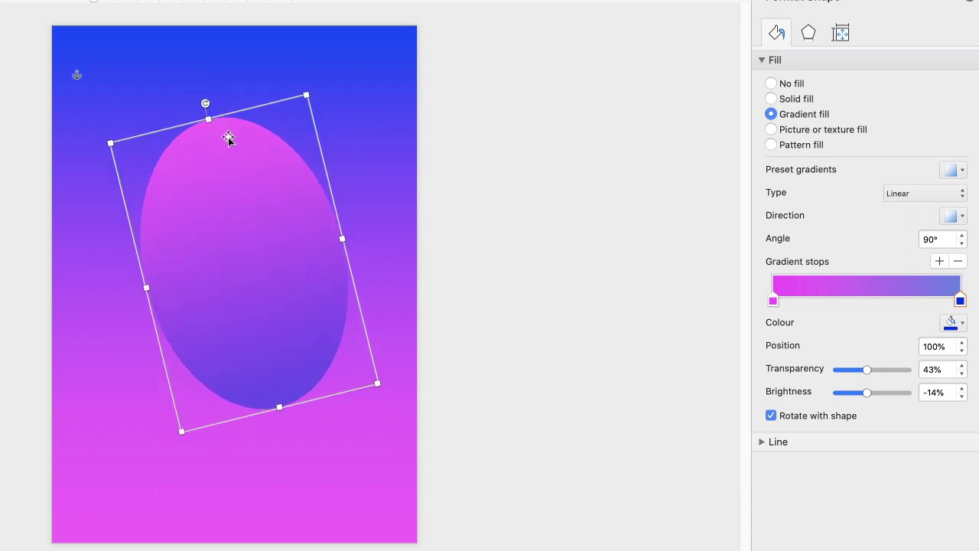
pyautogui.click(449, 167)
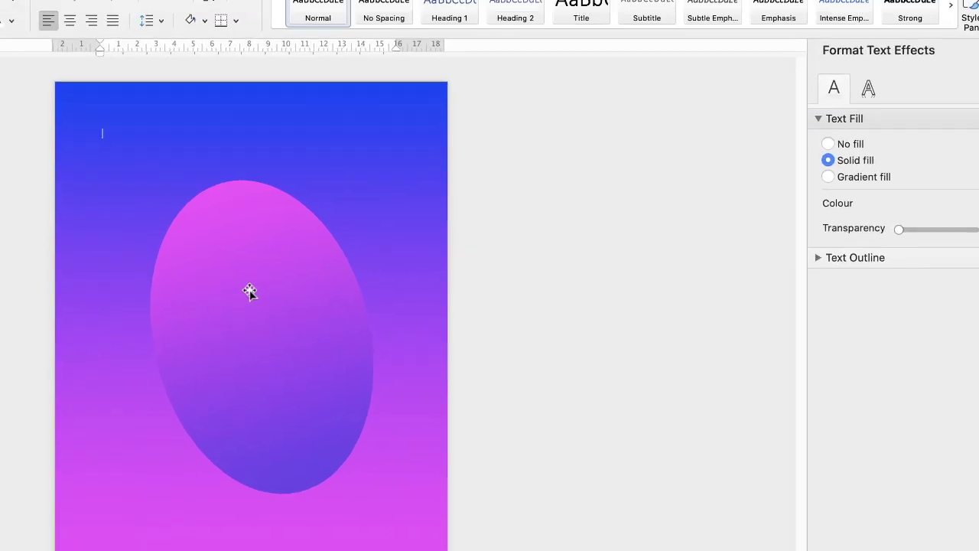
pyautogui.click(231, 221)
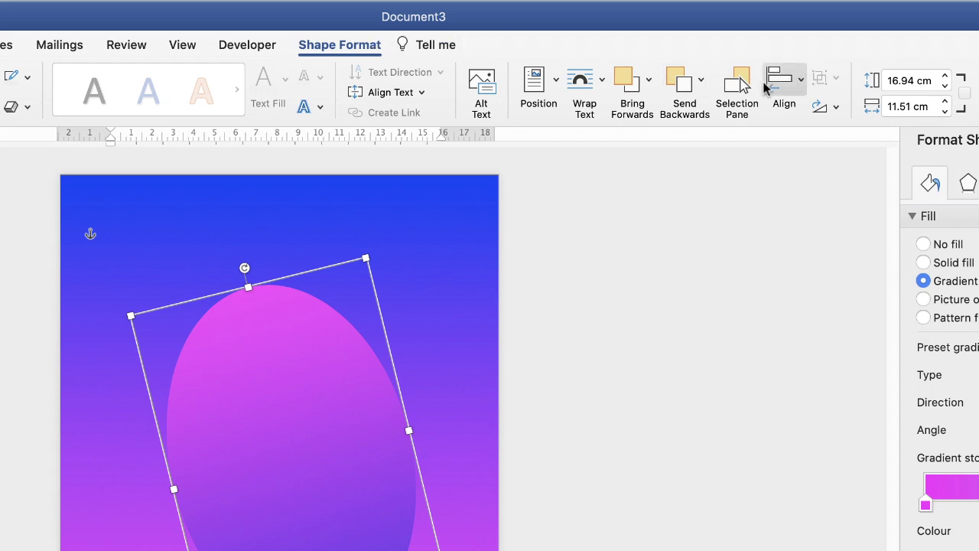
pyautogui.click(801, 81)
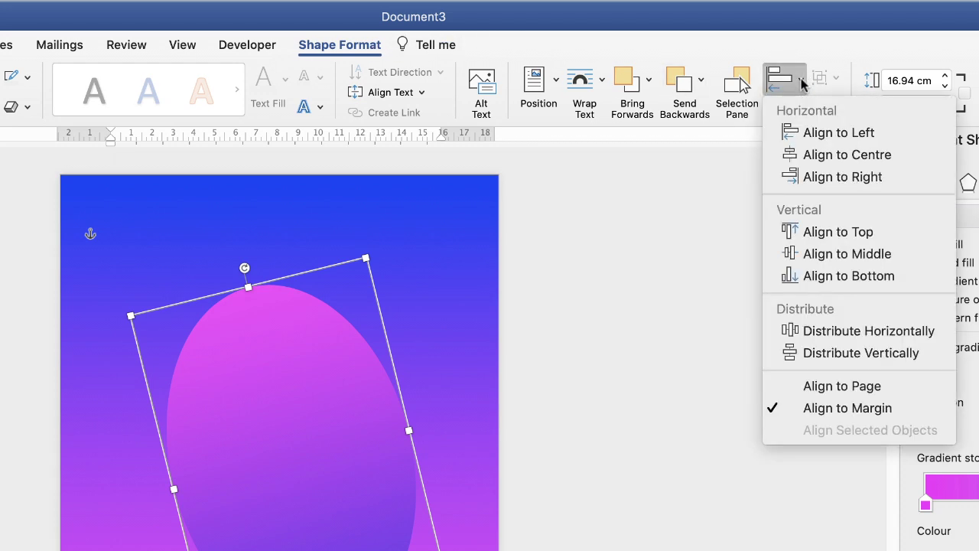
pyautogui.click(788, 155)
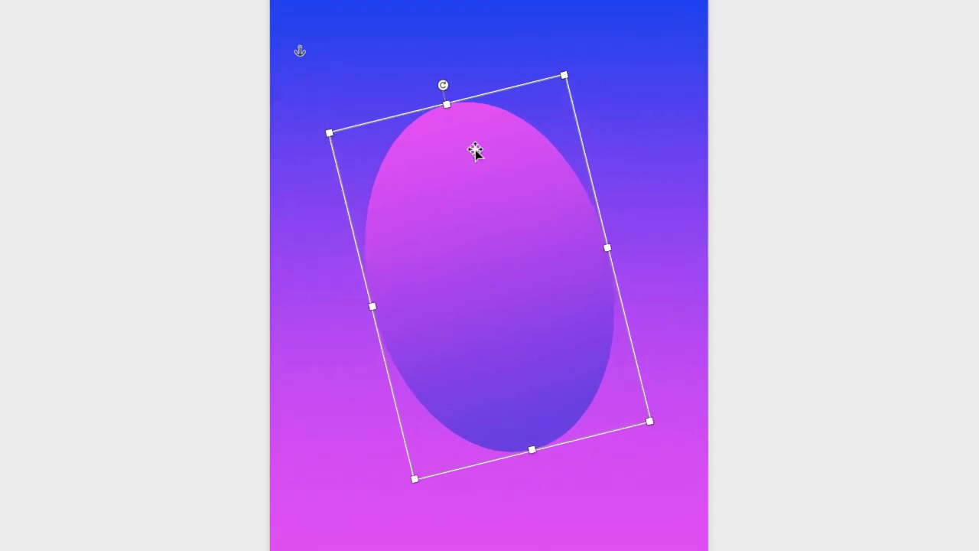
pyautogui.click(670, 75)
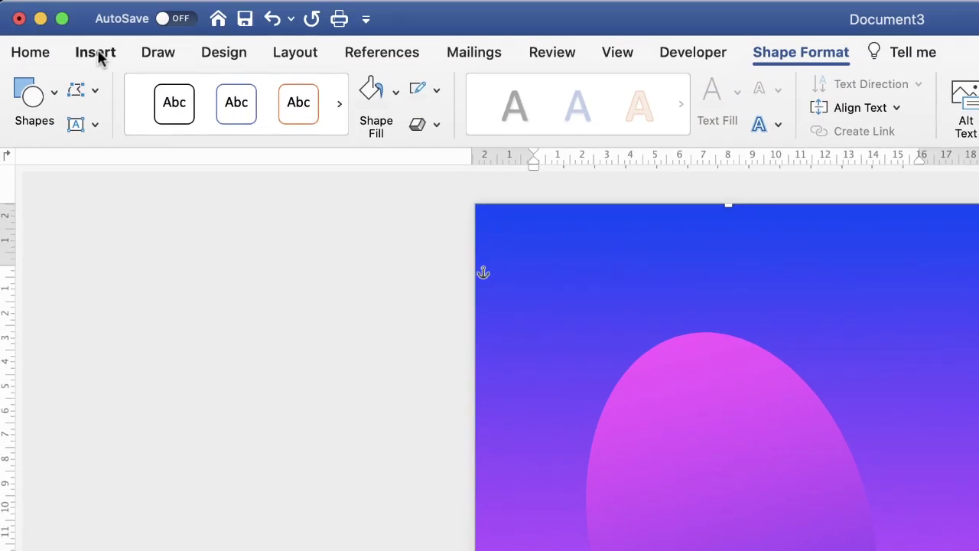
# Step: Draw a wide horizontal text box in the upper-right corner of the page, above the oval
pyautogui.click(96, 54)
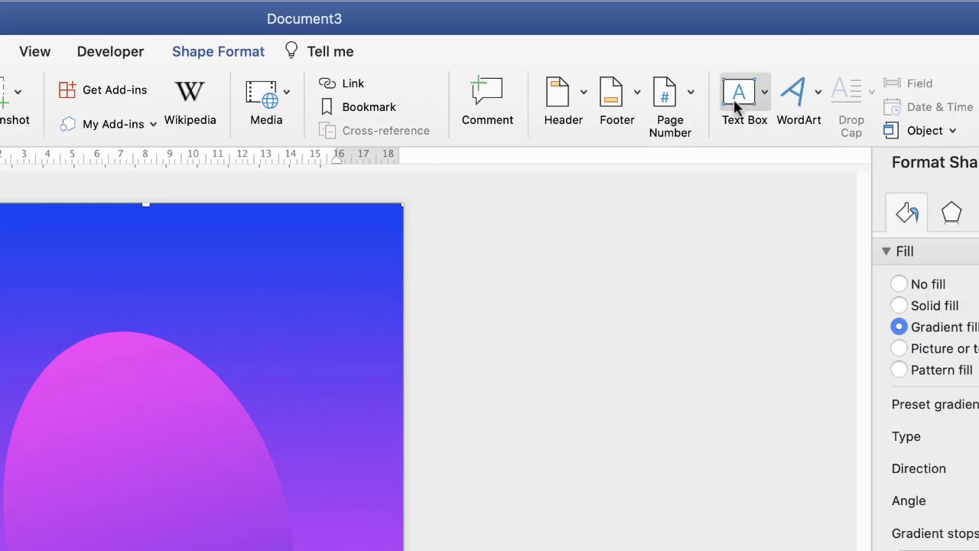
pyautogui.click(764, 94)
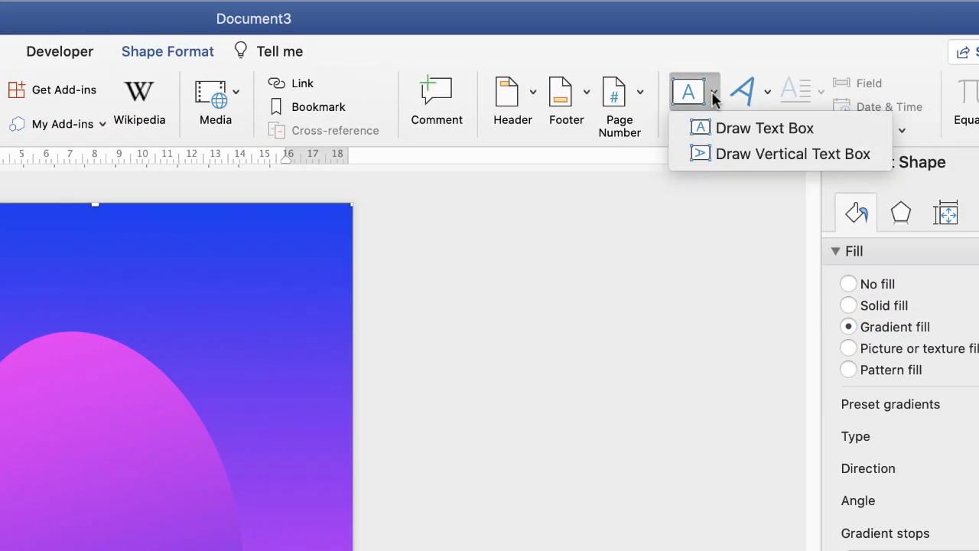
pyautogui.click(755, 128)
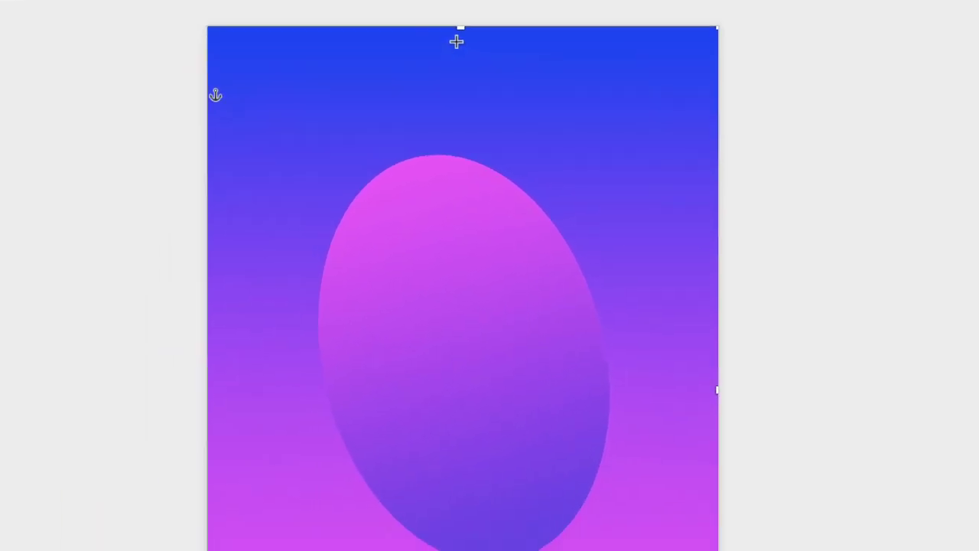
pyautogui.moveTo(90, 220); pyautogui.dragTo(90, 304)
pyautogui.moveTo(457, 127); pyautogui.dragTo(706, 148)
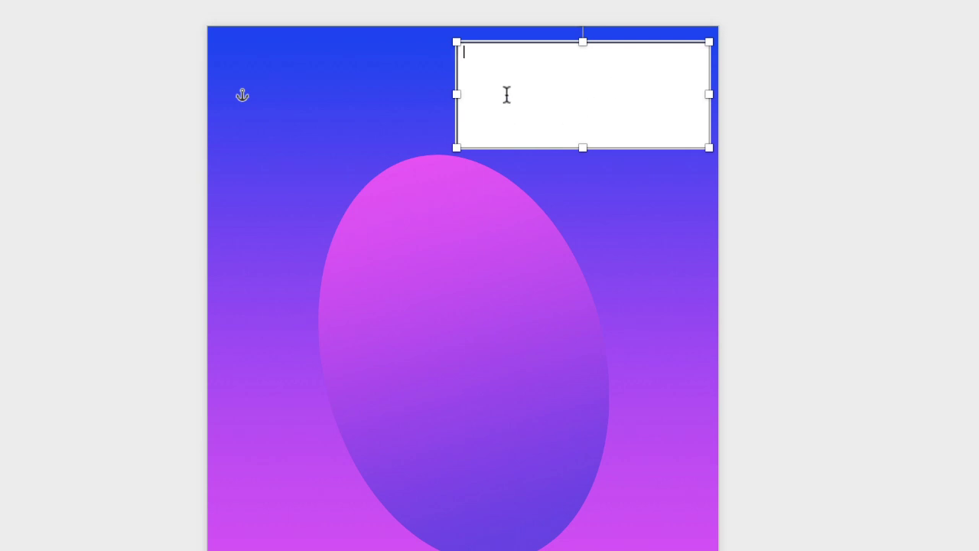
# Step: Paste the "Video provides a powerful way" sample text into the text box, trim it to two sentences and shorten the box to fit
pyautogui.click(570, 188)
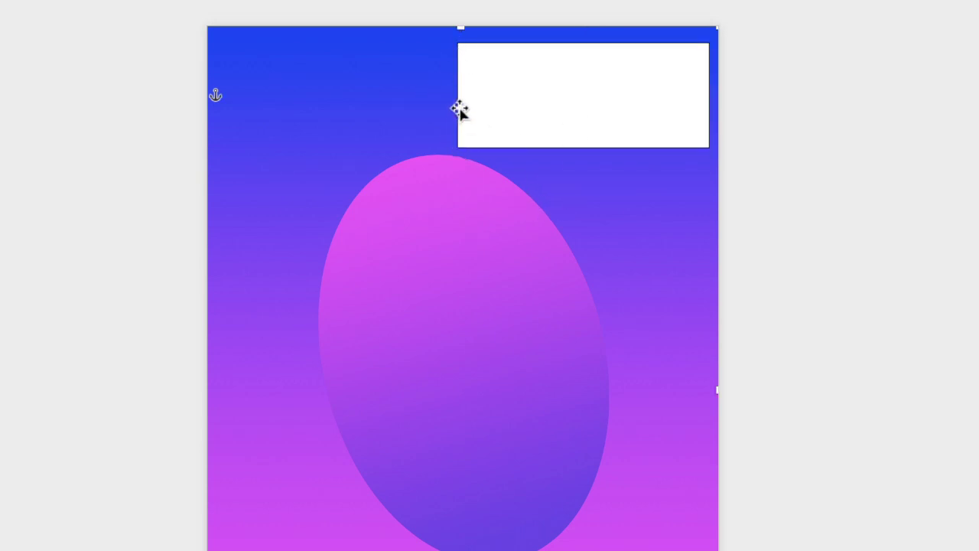
pyautogui.click(568, 92)
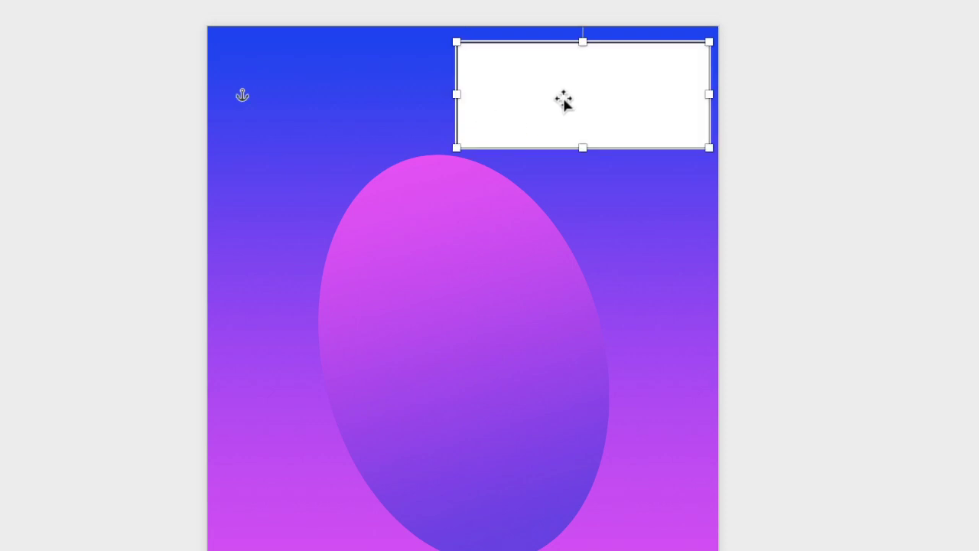
pyautogui.click(498, 63)
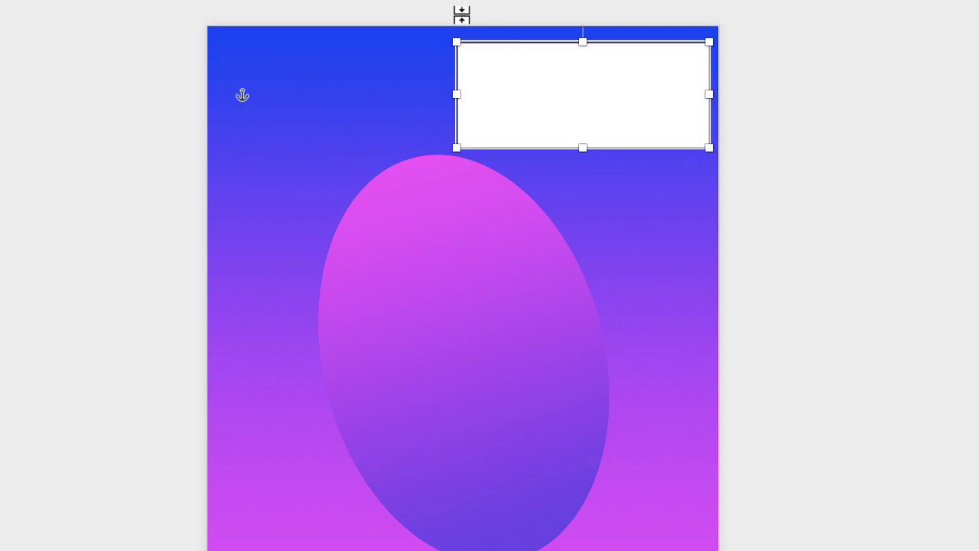
pyautogui.hotkey('ctrl', 'v')
pyautogui.moveTo(582, 147)
pyautogui.mouseDown()
pyautogui.moveTo(583, 448)
pyautogui.moveTo(583, 91)
pyautogui.mouseUp()
pyautogui.click(464, 114)
pyautogui.hotkey('ctrl', 'shift', 'End')
pyautogui.press('Delete')
pyautogui.click(647, 78)
pyautogui.hotkey('ctrl', 'shift', 'End')
pyautogui.press('Delete')
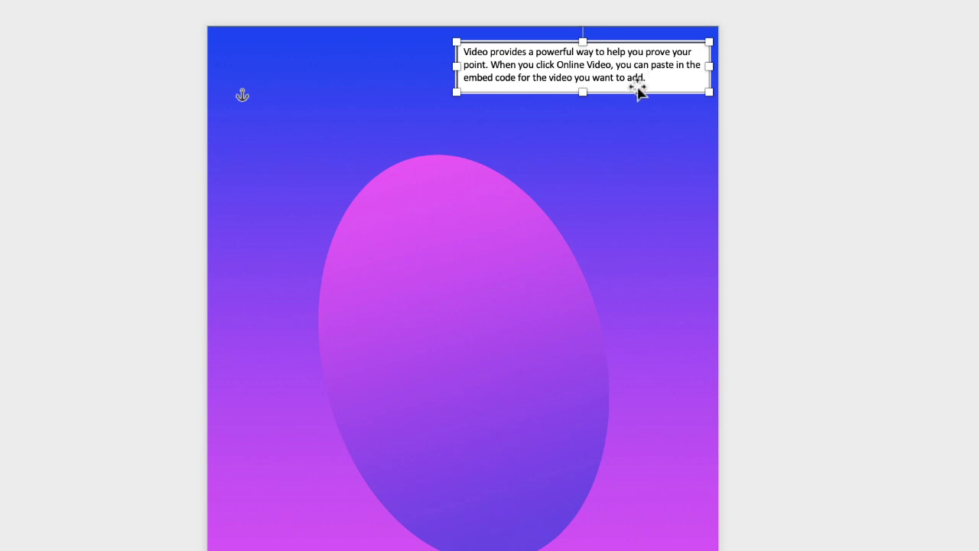
# Step: Set all the text in the box to the Andale Mono font and make the box tall enough to hold it
pyautogui.hotkey('ctrl', 'a')
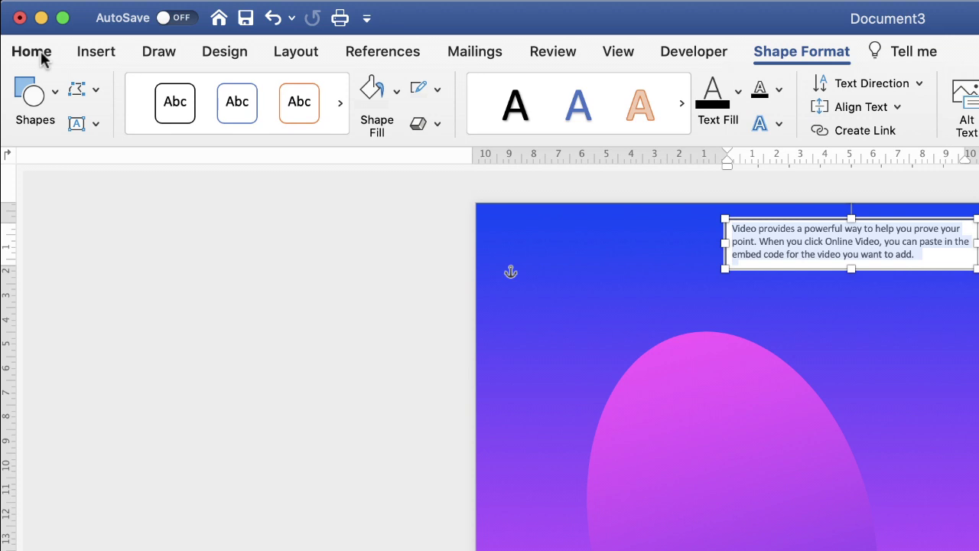
pyautogui.click(42, 55)
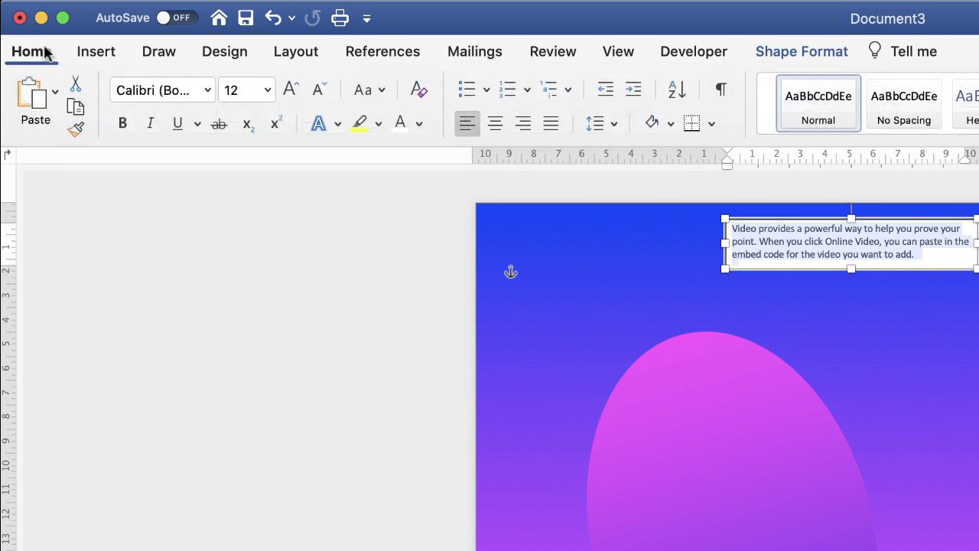
pyautogui.click(208, 92)
pyautogui.click(205, 264)
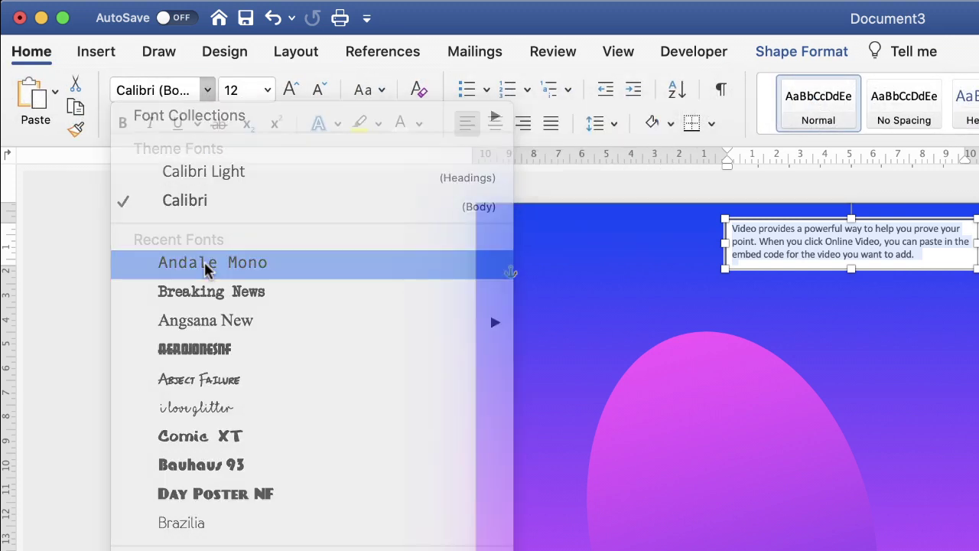
pyautogui.moveTo(851, 268); pyautogui.dragTo(851, 286)
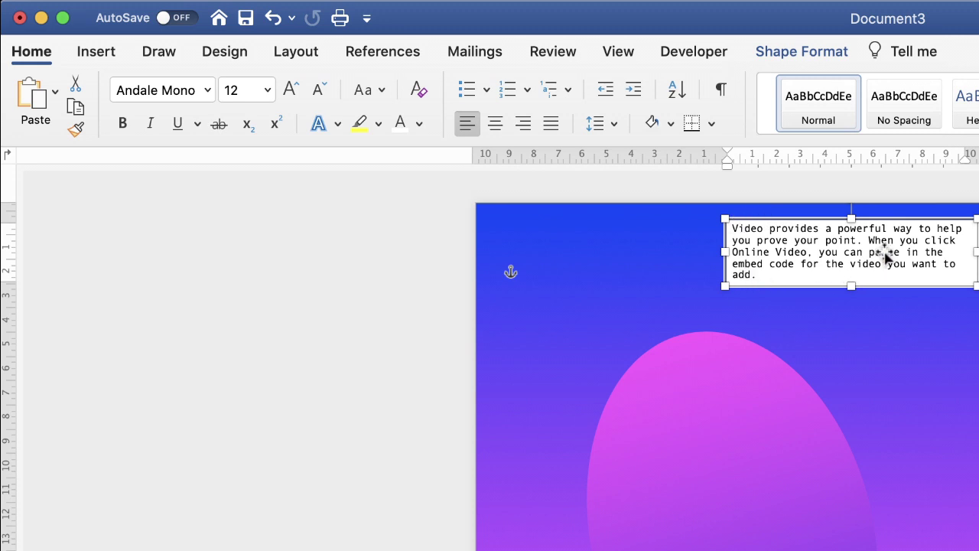
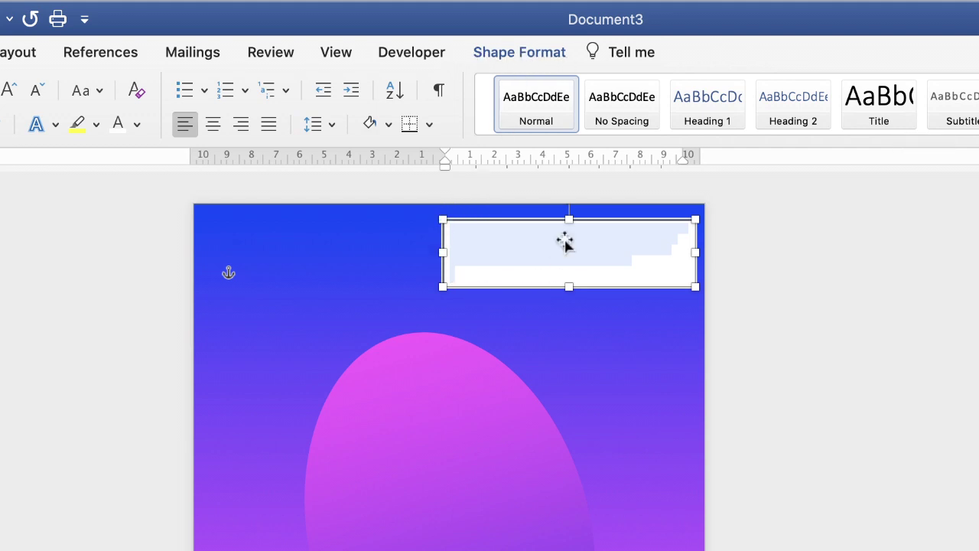
# Step: Remove the text box's white fill and its outline
pyautogui.click(119, 320)
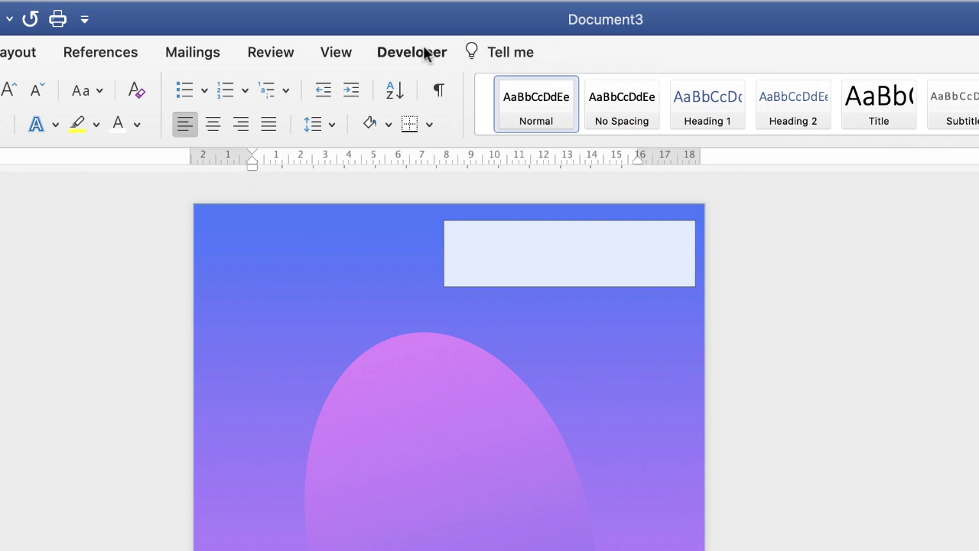
pyautogui.click(572, 248)
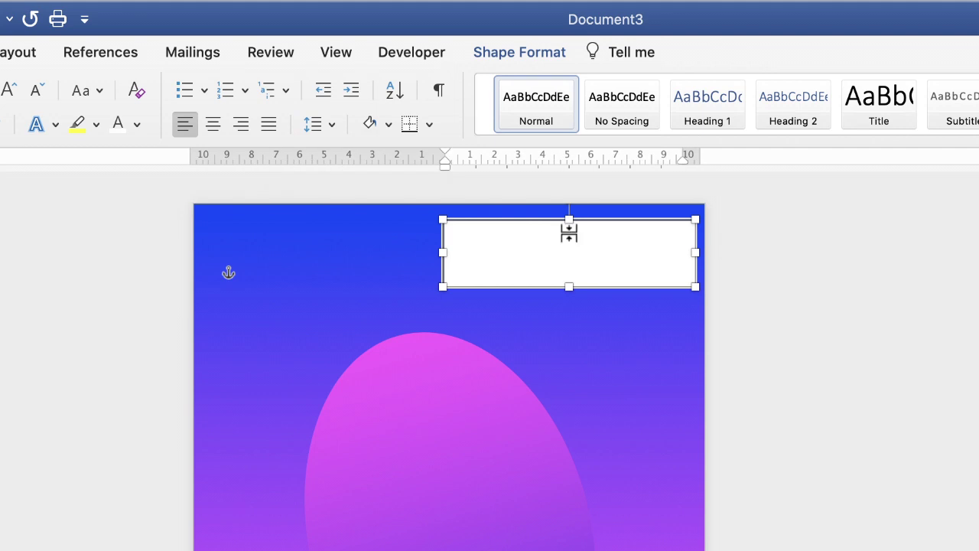
pyautogui.click(534, 54)
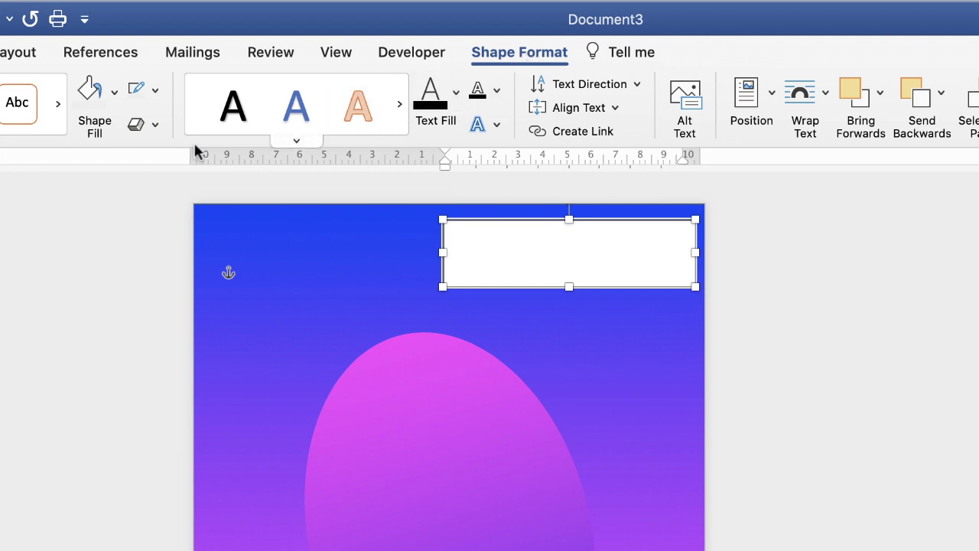
pyautogui.click(114, 97)
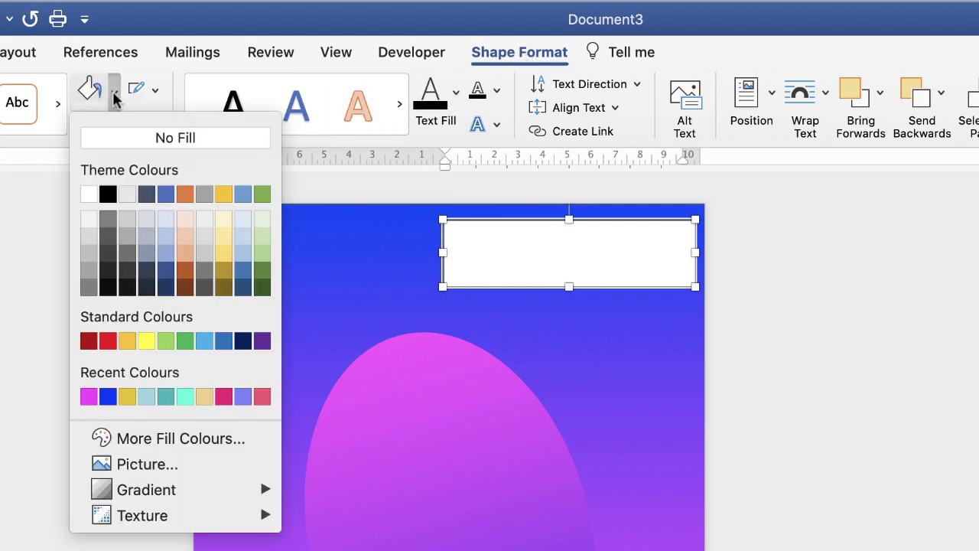
pyautogui.click(113, 136)
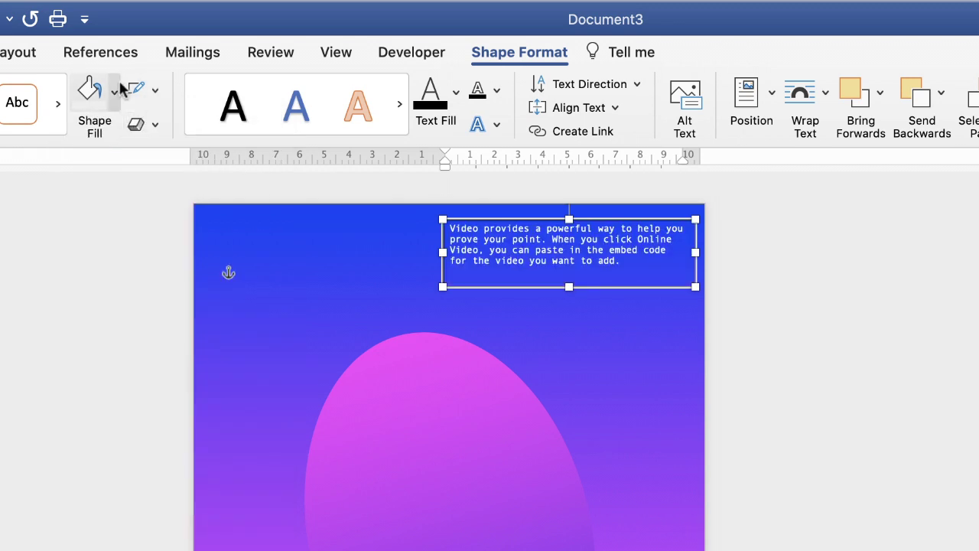
pyautogui.click(155, 95)
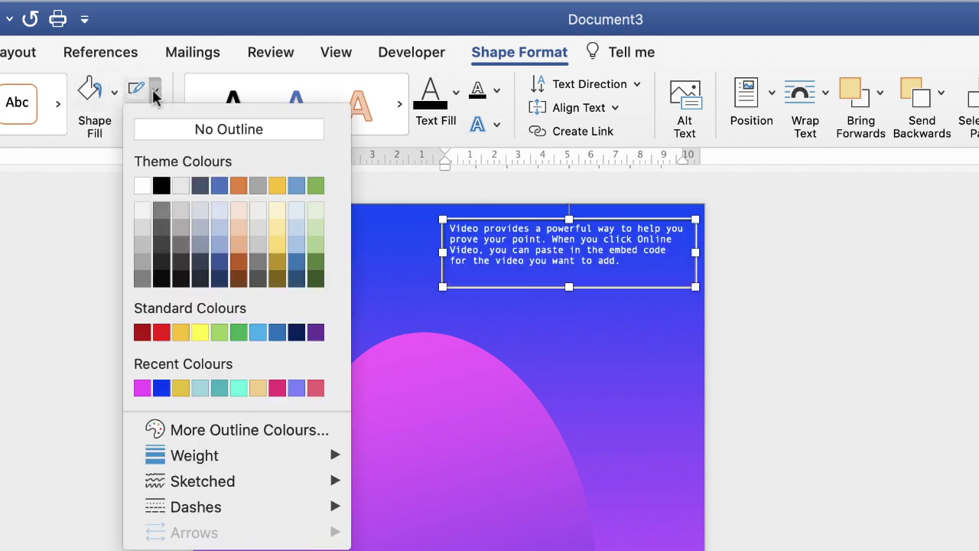
pyautogui.click(189, 131)
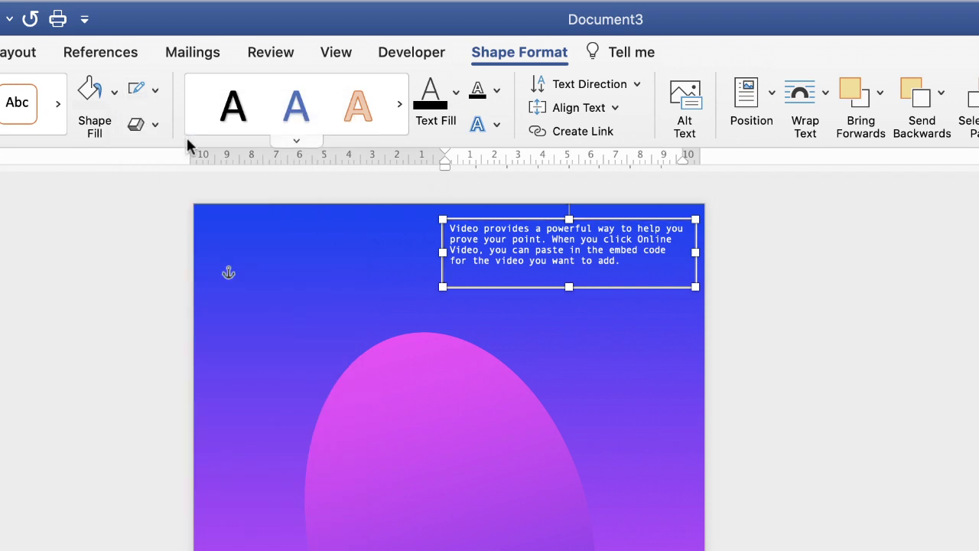
pyautogui.click(604, 349)
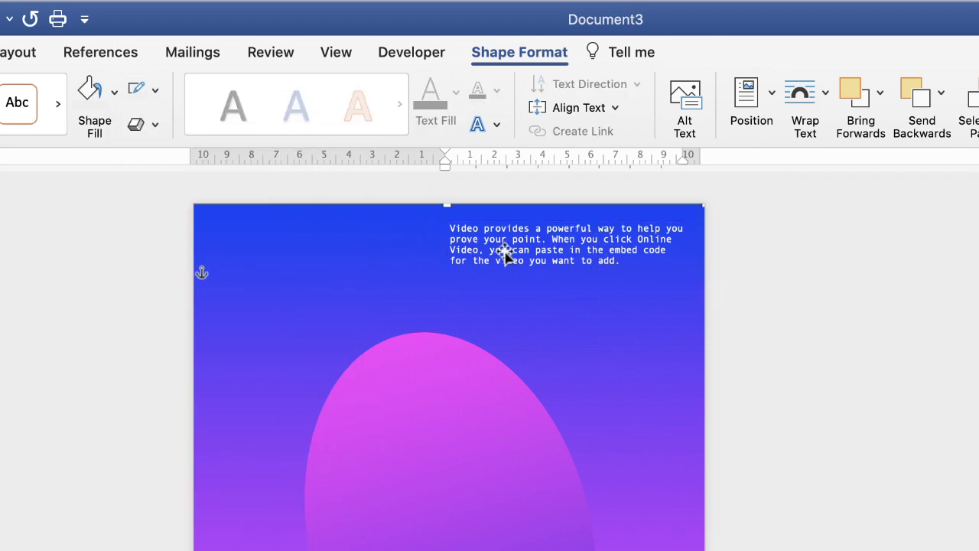
# Step: Widen the text box slightly and reposition it a little lower, just inside the page's upper-right corner
pyautogui.click(592, 251)
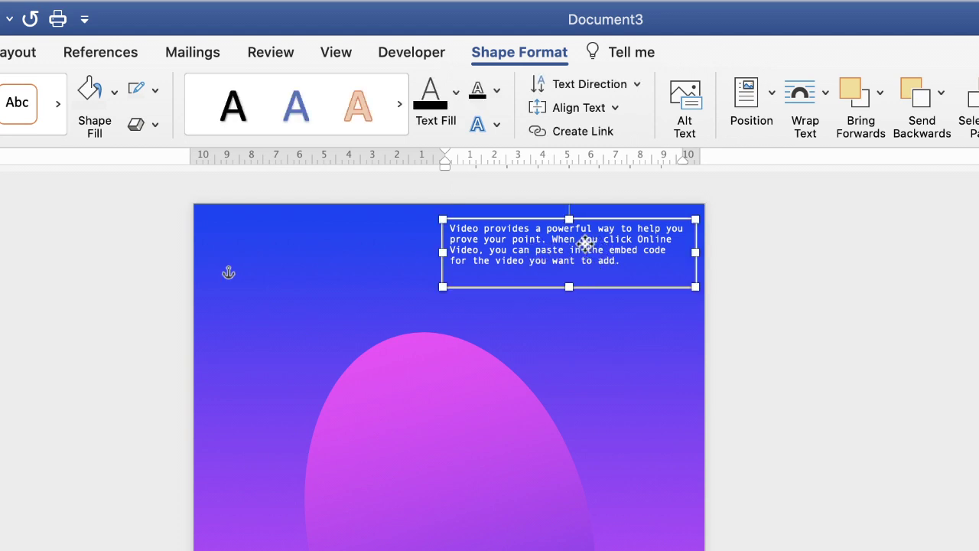
pyautogui.moveTo(586, 248); pyautogui.dragTo(494, 249)
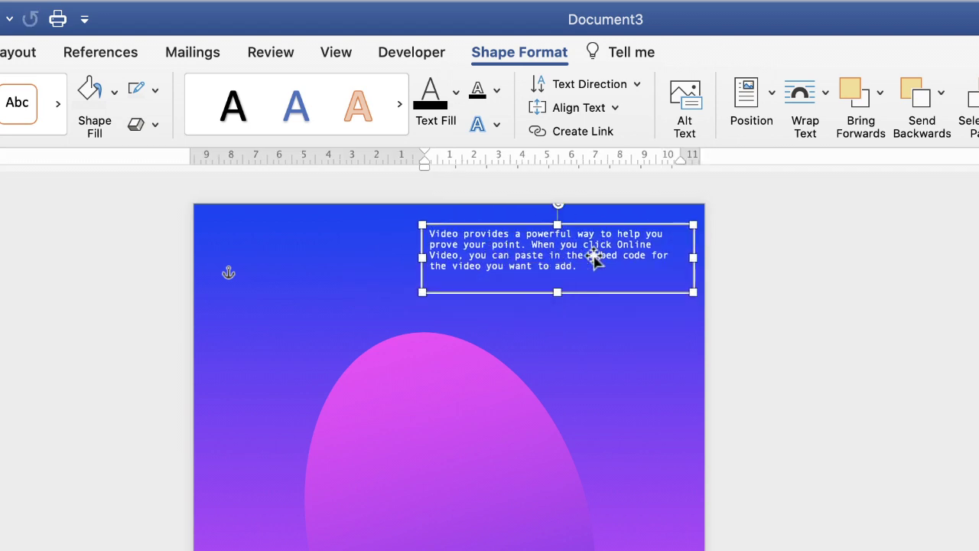
pyautogui.moveTo(689, 258)
pyautogui.mouseDown()
pyautogui.moveTo(604, 260)
pyautogui.moveTo(687, 259)
pyautogui.mouseUp()
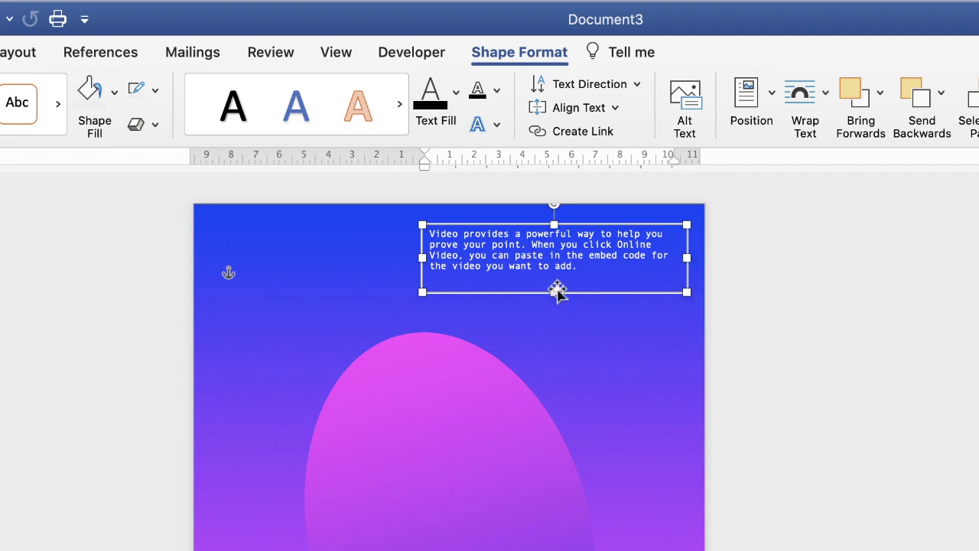
pyautogui.moveTo(543, 243); pyautogui.dragTo(550, 252)
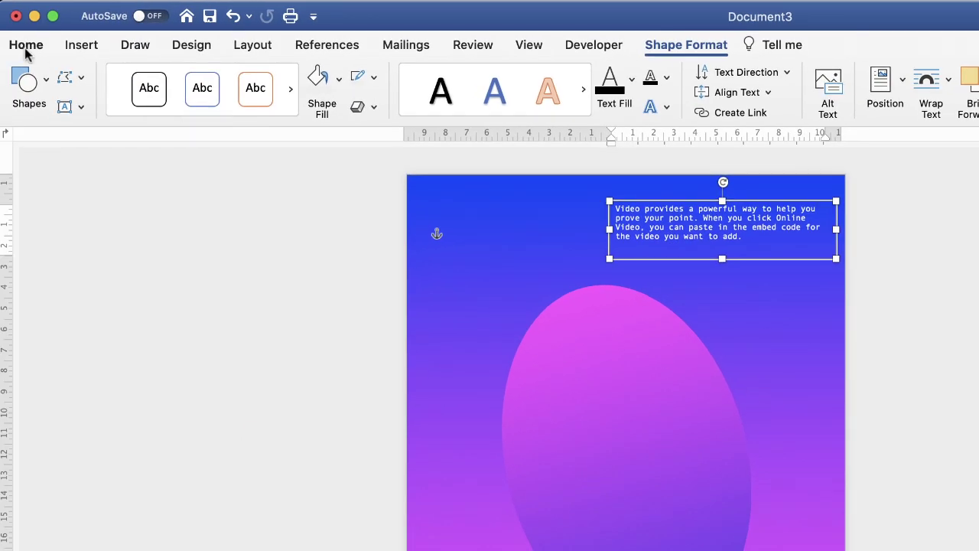
# Step: Duplicate the upper-right text box and move the copy to the lower-left part of the page, below the oval
pyautogui.click(26, 47)
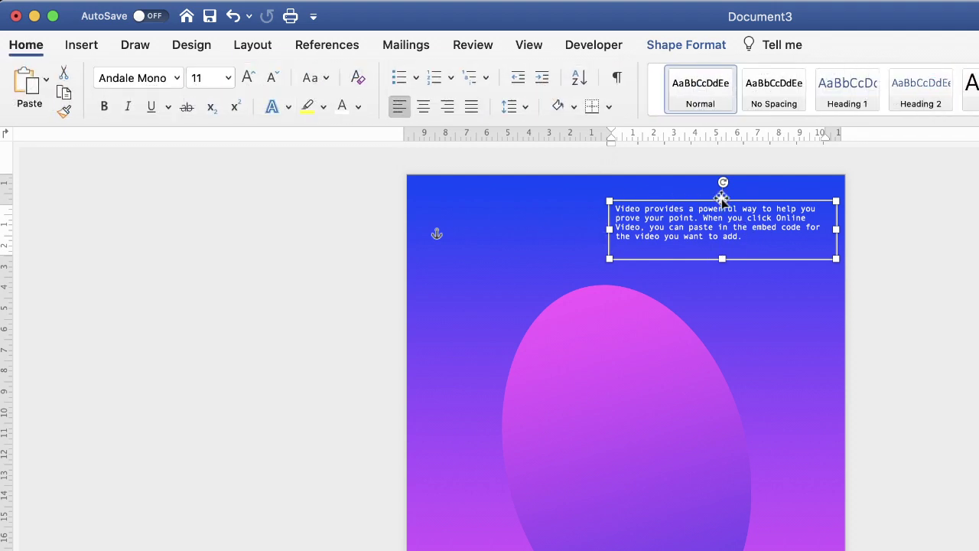
pyautogui.click(64, 93)
pyautogui.press('Tab')
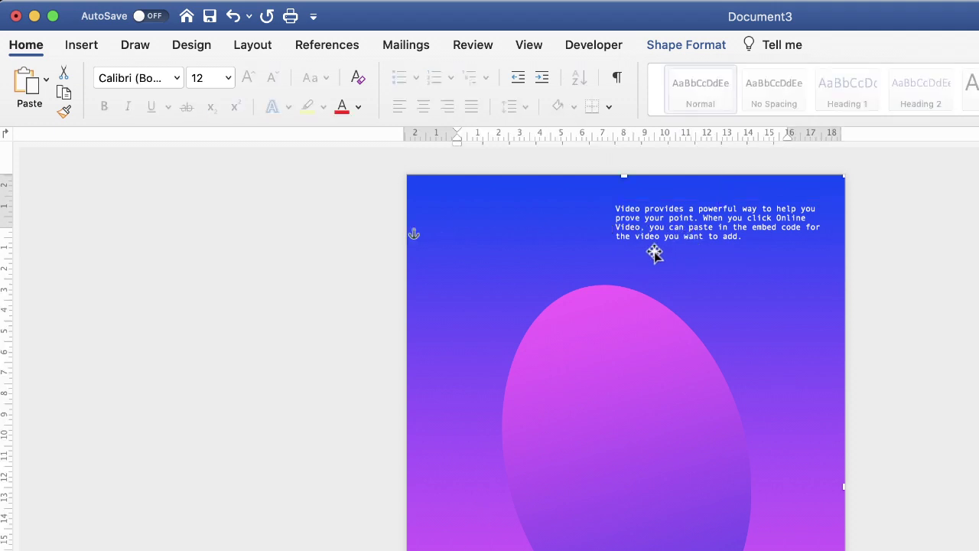
pyautogui.click(26, 83)
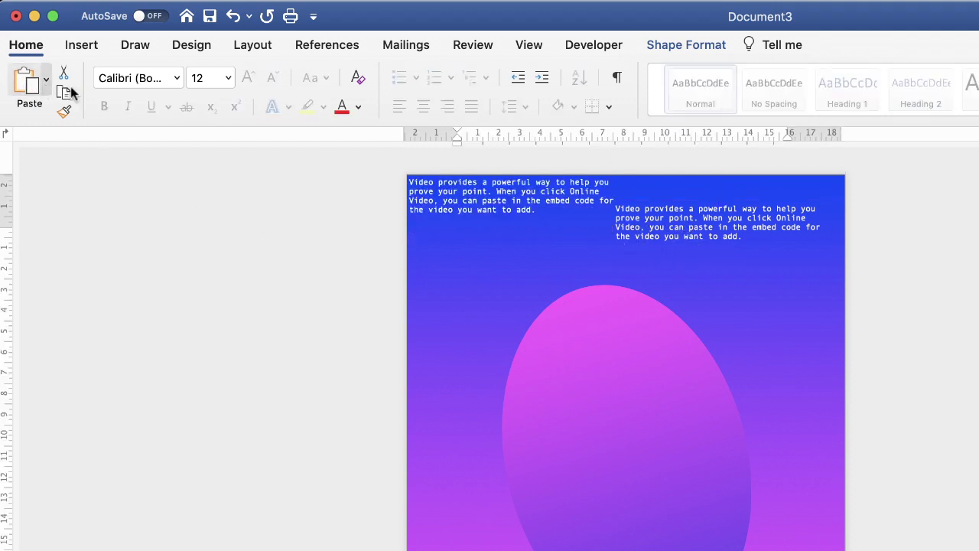
pyautogui.click(509, 201)
pyautogui.moveTo(494, 193); pyautogui.dragTo(499, 428)
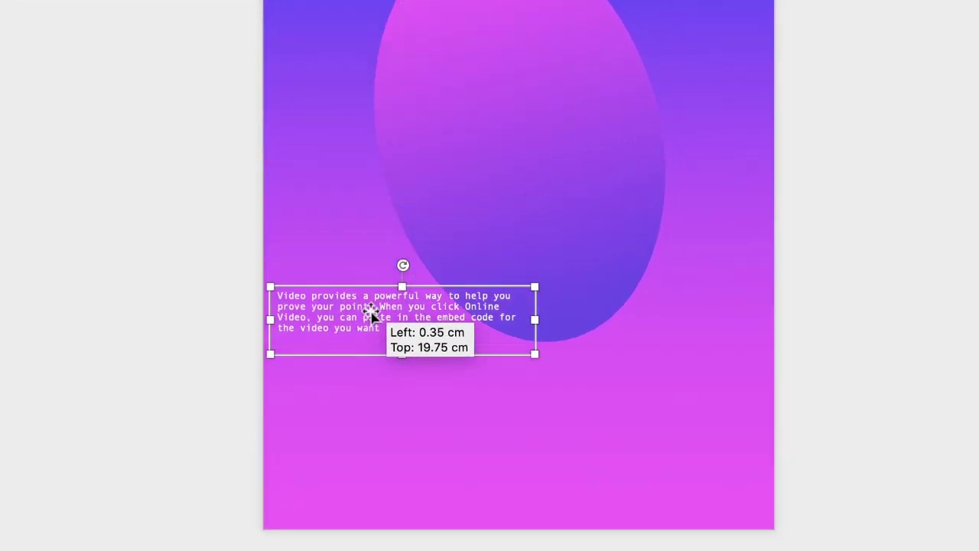
pyautogui.moveTo(371, 314); pyautogui.dragTo(379, 376)
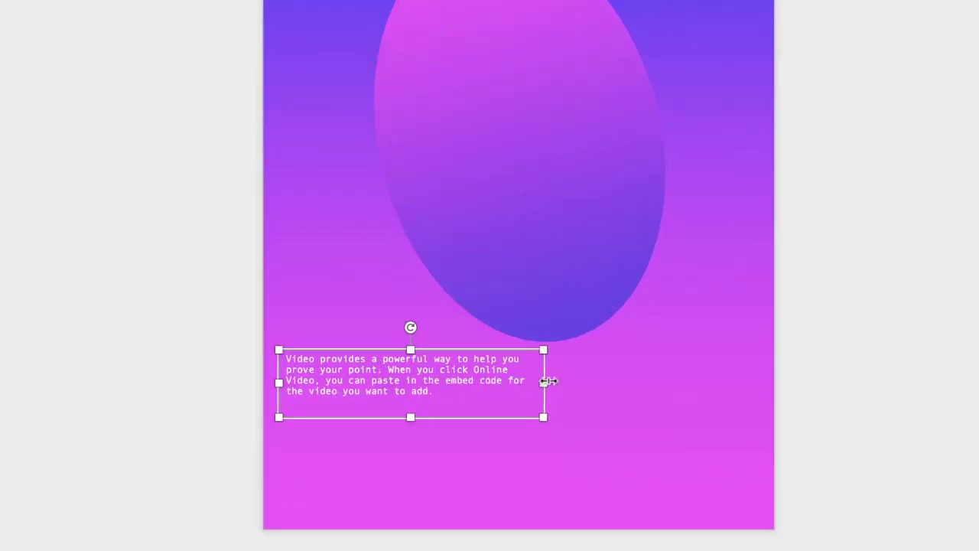
# Step: Narrow the copied text box, make it tall enough for its text and position it near the page's lower-left corner
pyautogui.moveTo(549, 381); pyautogui.dragTo(439, 381)
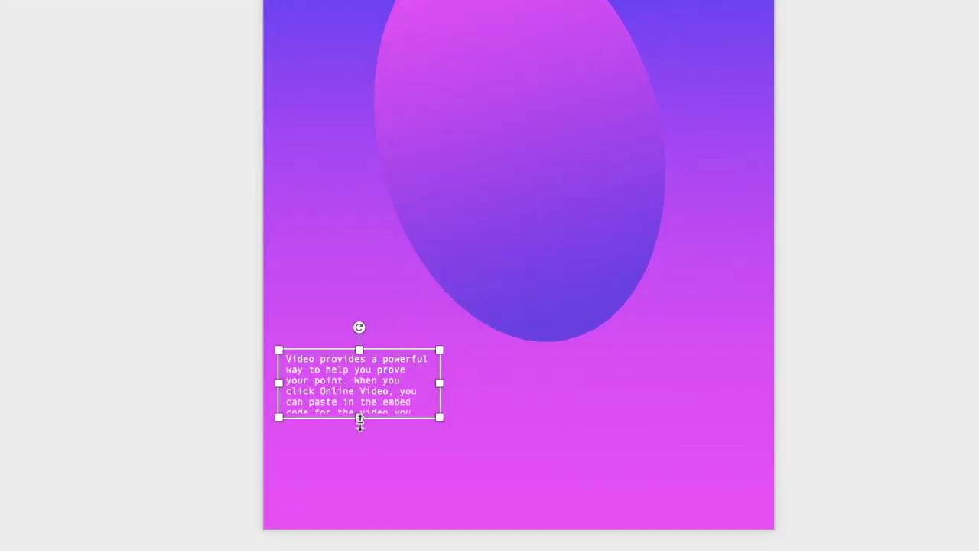
pyautogui.moveTo(358, 444); pyautogui.dragTo(359, 467)
pyautogui.moveTo(356, 375); pyautogui.dragTo(359, 419)
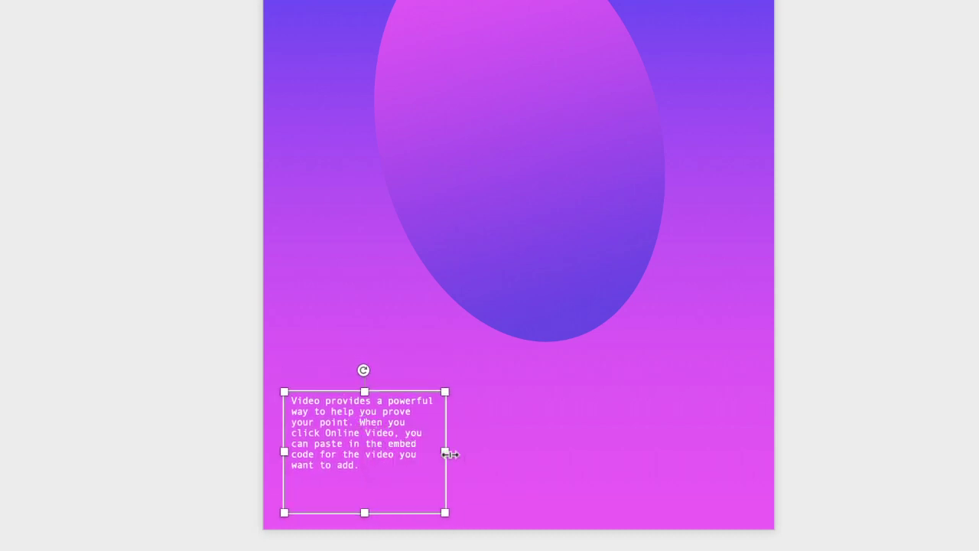
pyautogui.moveTo(445, 450); pyautogui.dragTo(419, 451)
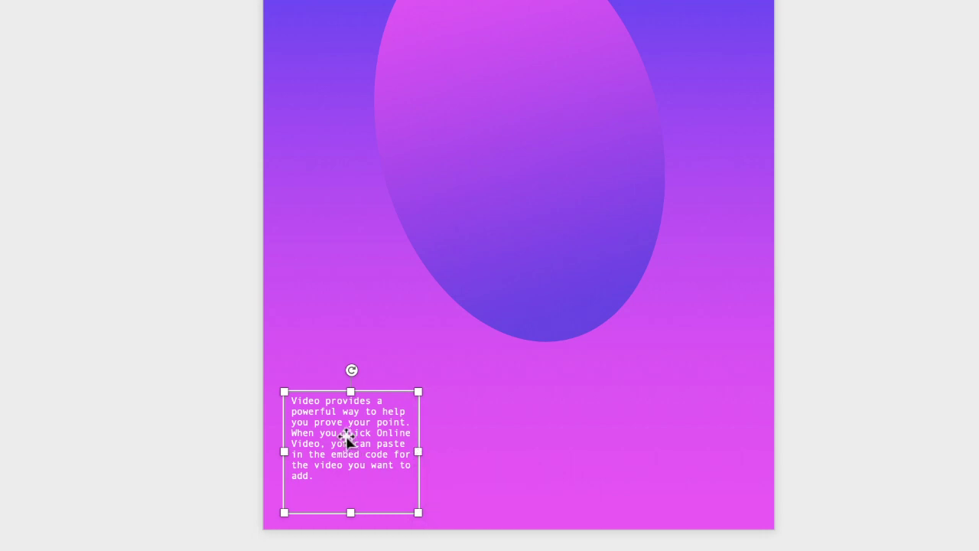
pyautogui.moveTo(354, 433); pyautogui.dragTo(375, 433)
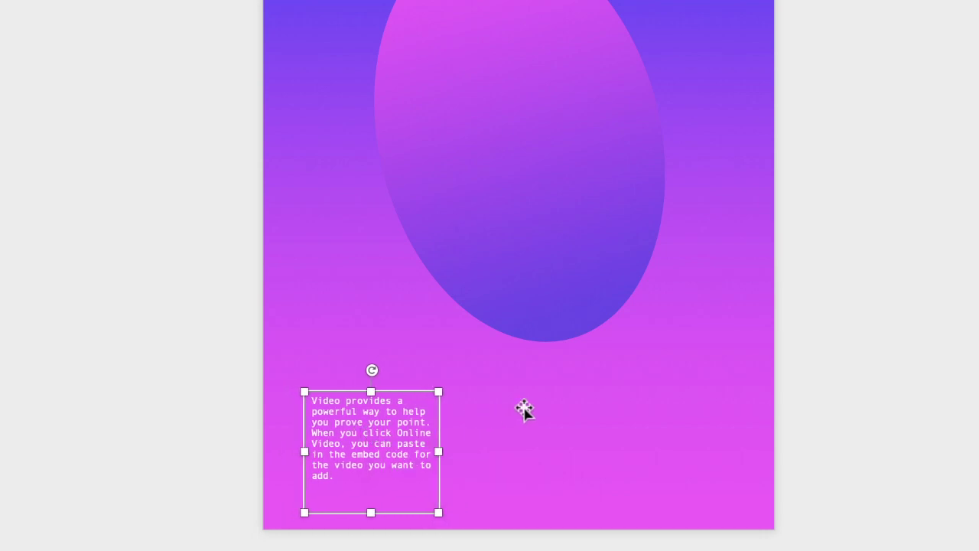
# Step: Draw a straight horizontal line about 9.55 cm long above the lower-left text box
pyautogui.click(516, 407)
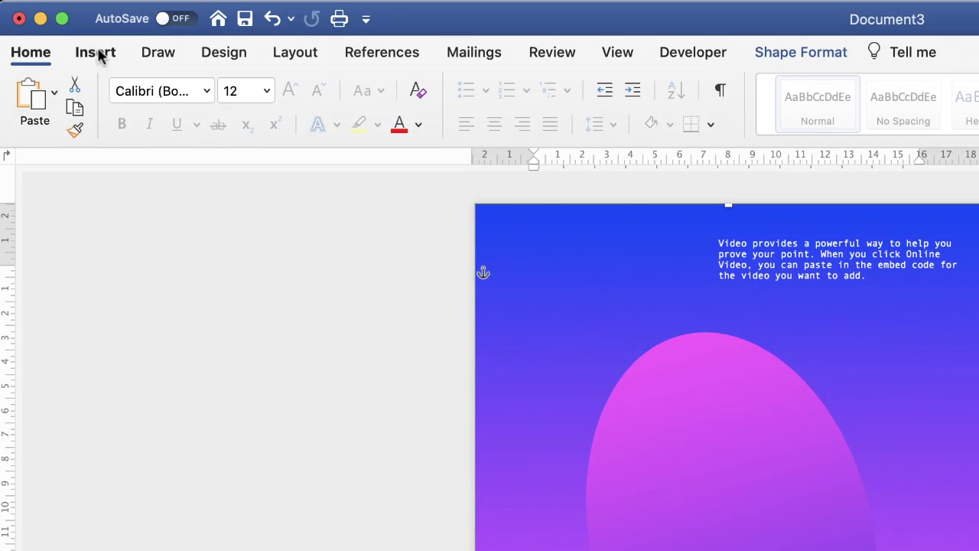
pyautogui.click(98, 54)
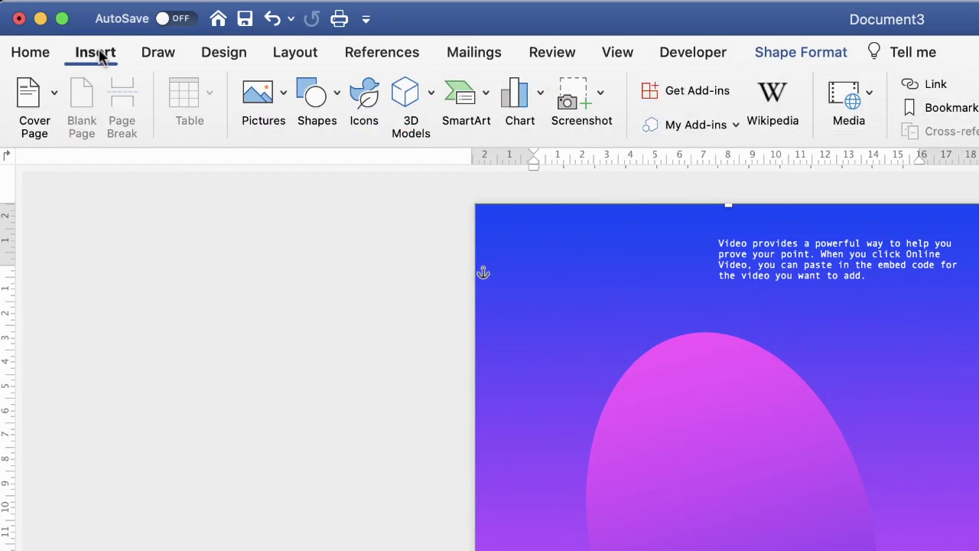
pyautogui.click(336, 97)
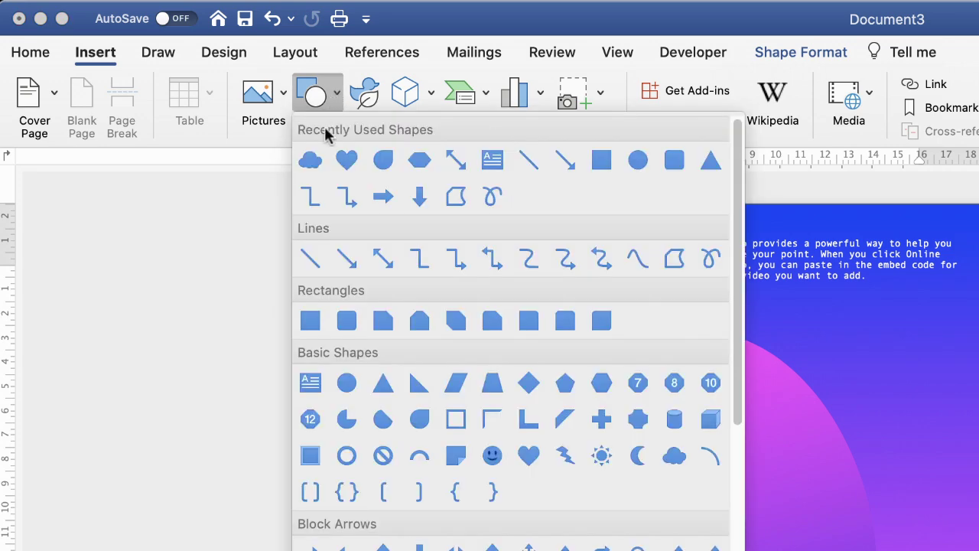
pyautogui.click(310, 260)
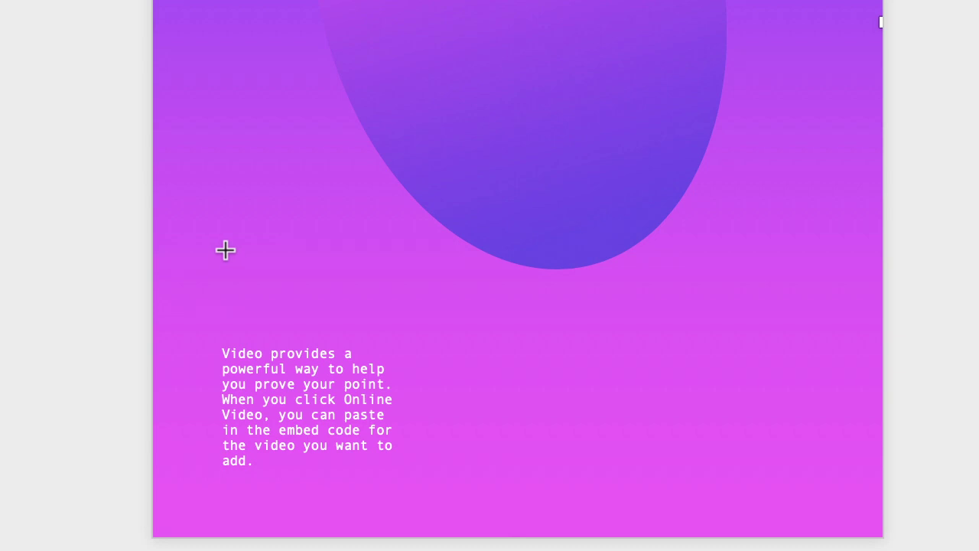
pyautogui.moveTo(226, 250); pyautogui.dragTo(561, 252)
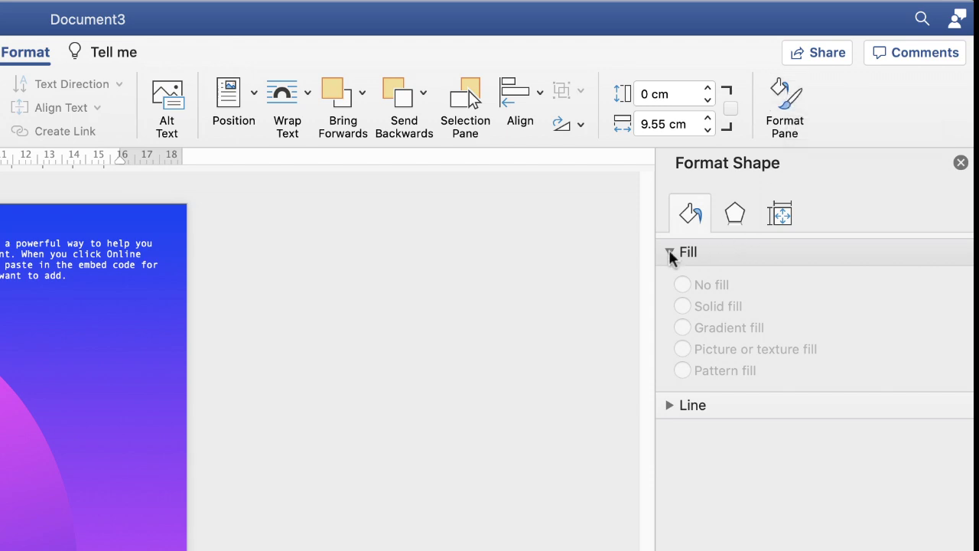
# Step: Change the colour of the horizontal line to white
pyautogui.click(669, 406)
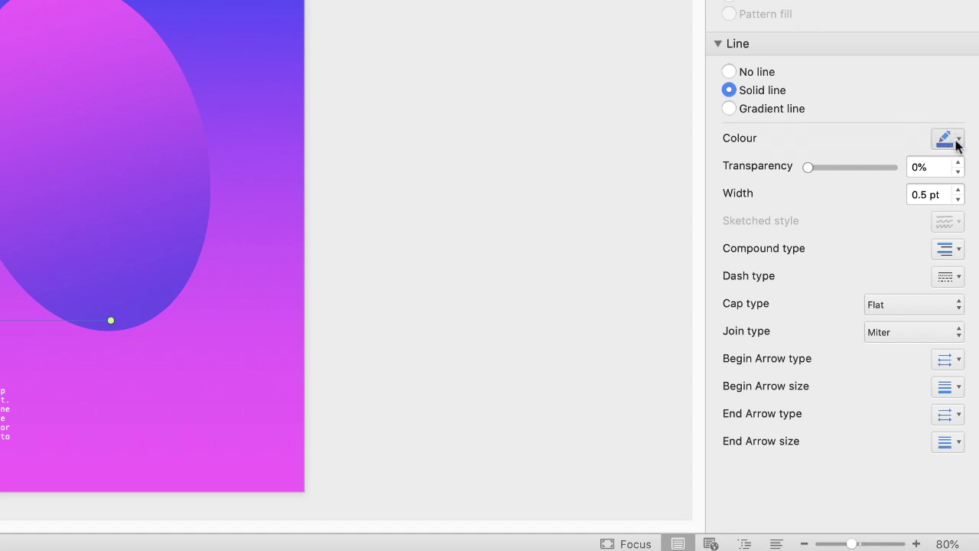
pyautogui.click(957, 139)
pyautogui.press('Escape')
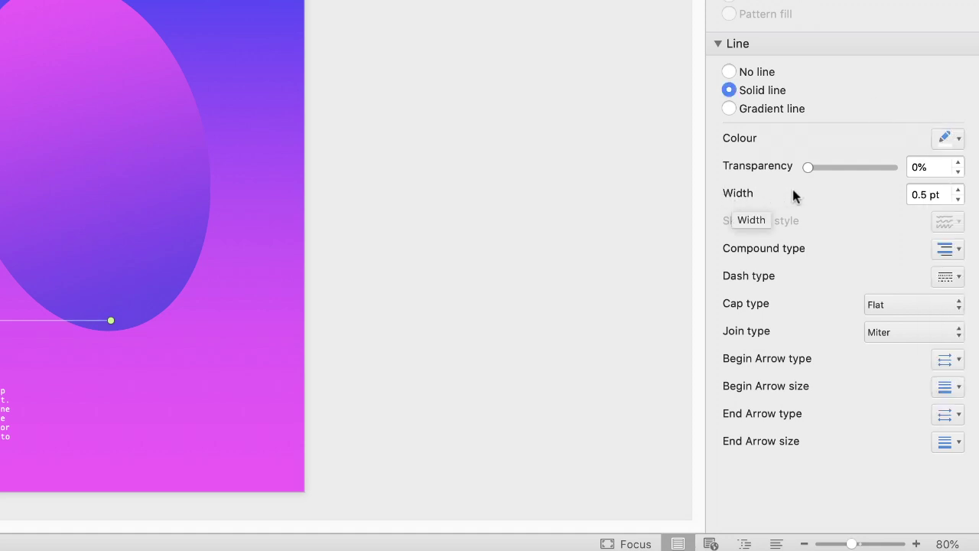
# Step: Set the width of the white line to 4 pt
pyautogui.click(957, 189)
pyautogui.click(958, 188)
pyautogui.click(957, 189)
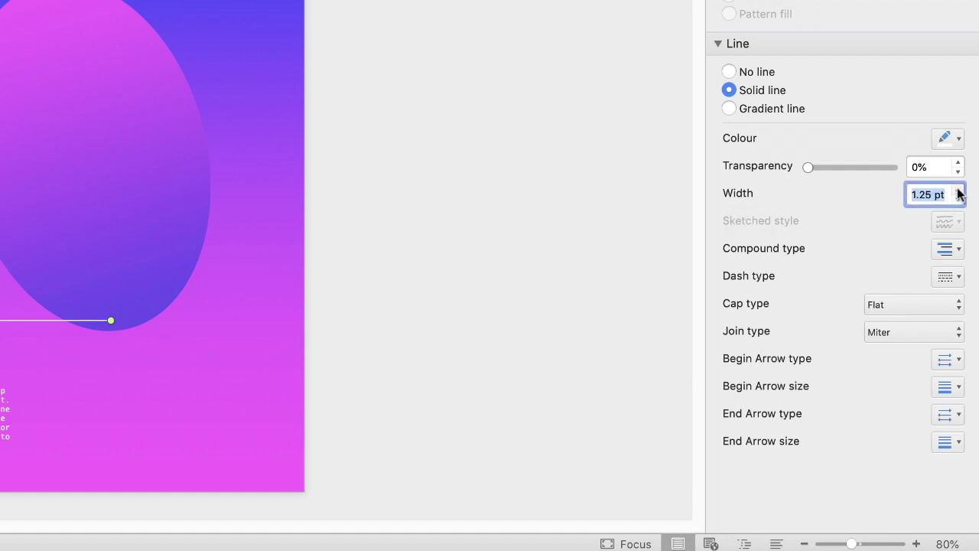
pyautogui.click(957, 189)
pyautogui.click(958, 189)
pyautogui.click(957, 189)
pyautogui.click(957, 189)
pyautogui.click(958, 189)
pyautogui.click(958, 189)
pyautogui.click(957, 189)
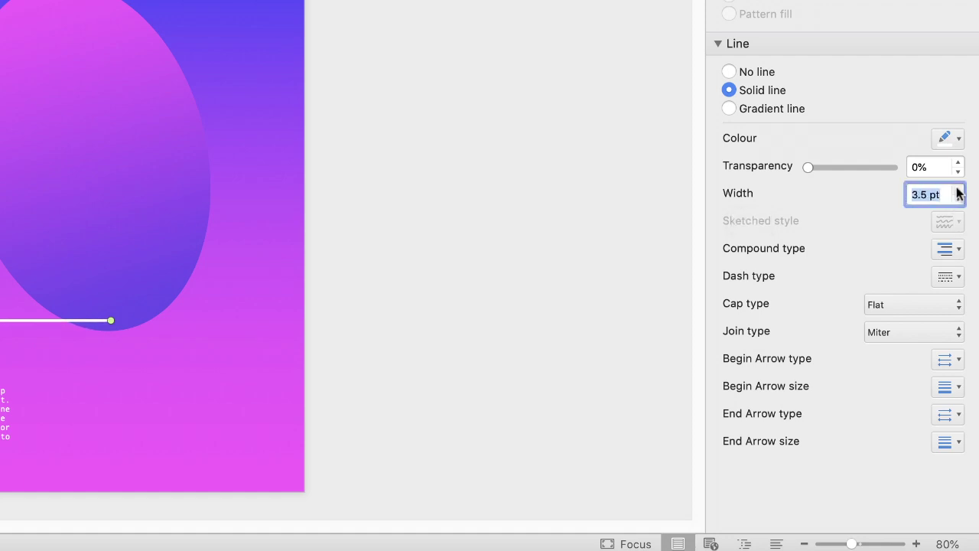
pyautogui.click(957, 189)
pyautogui.click(958, 189)
pyautogui.click(958, 189)
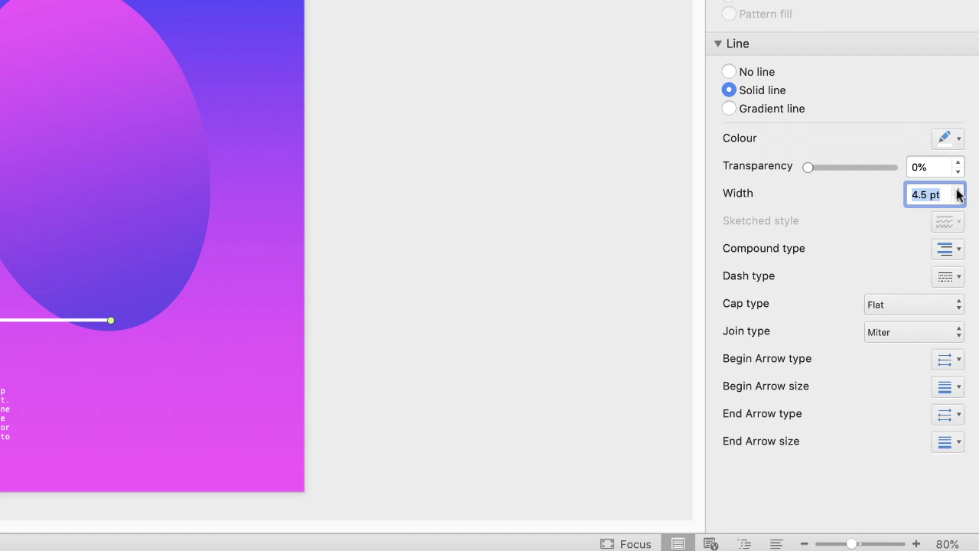
pyautogui.click(957, 198)
pyautogui.click(958, 199)
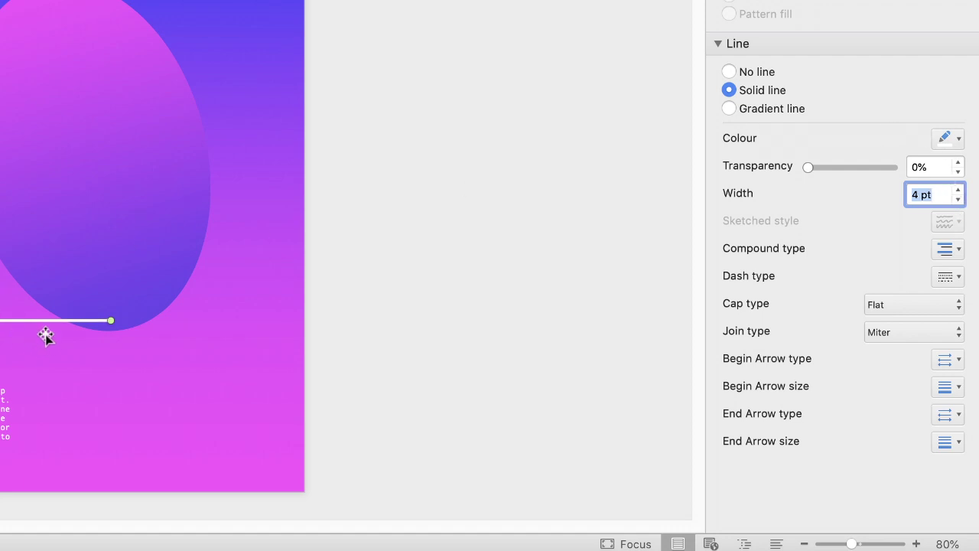
# Step: Move the lower-left text box up to just below the white line, with its text aligned to the line's left end
pyautogui.click(4, 413)
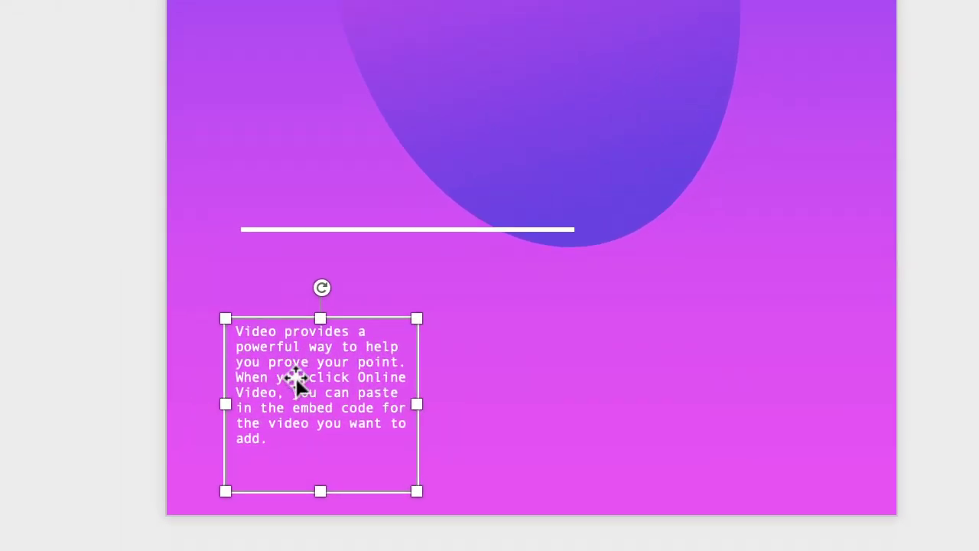
pyautogui.moveTo(166, 394); pyautogui.dragTo(165, 332)
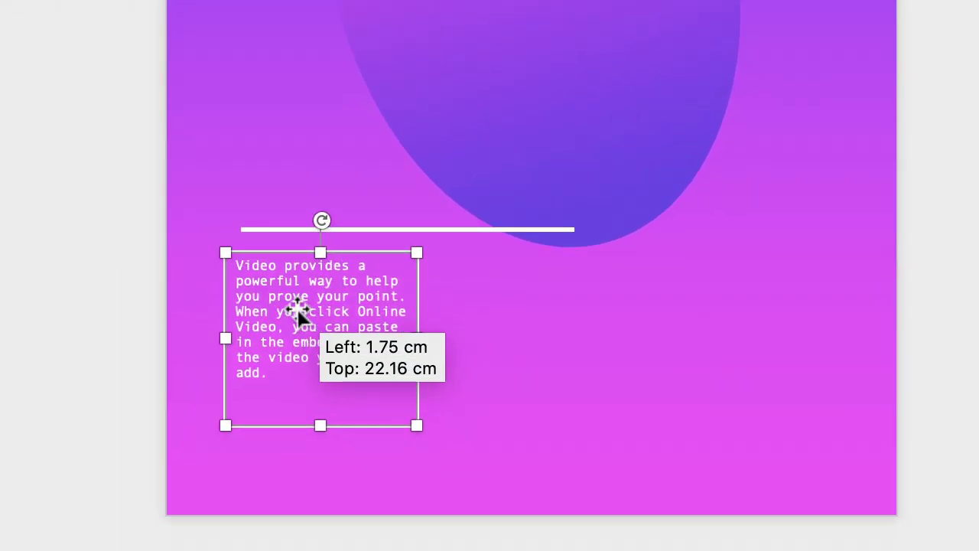
pyautogui.moveTo(299, 309); pyautogui.dragTo(306, 310)
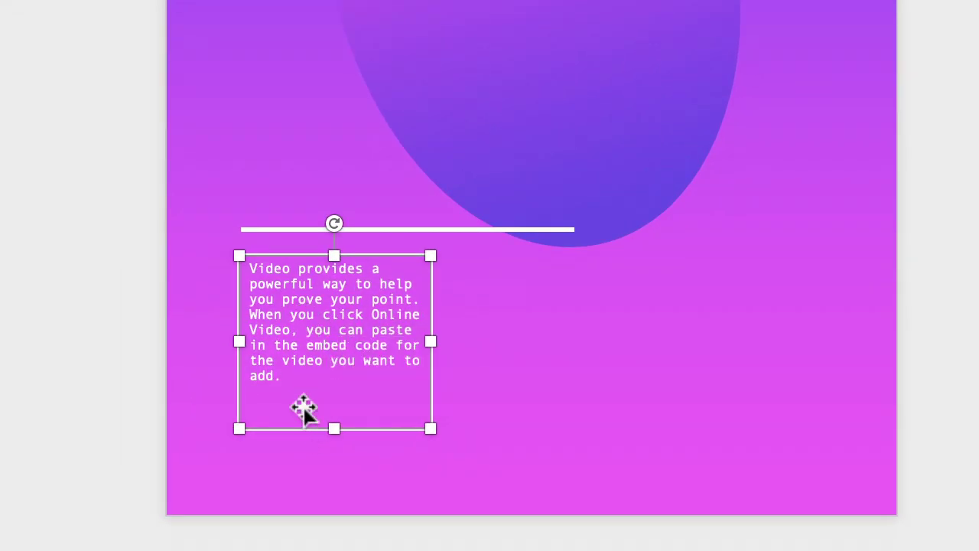
pyautogui.moveTo(313, 378); pyautogui.dragTo(316, 367)
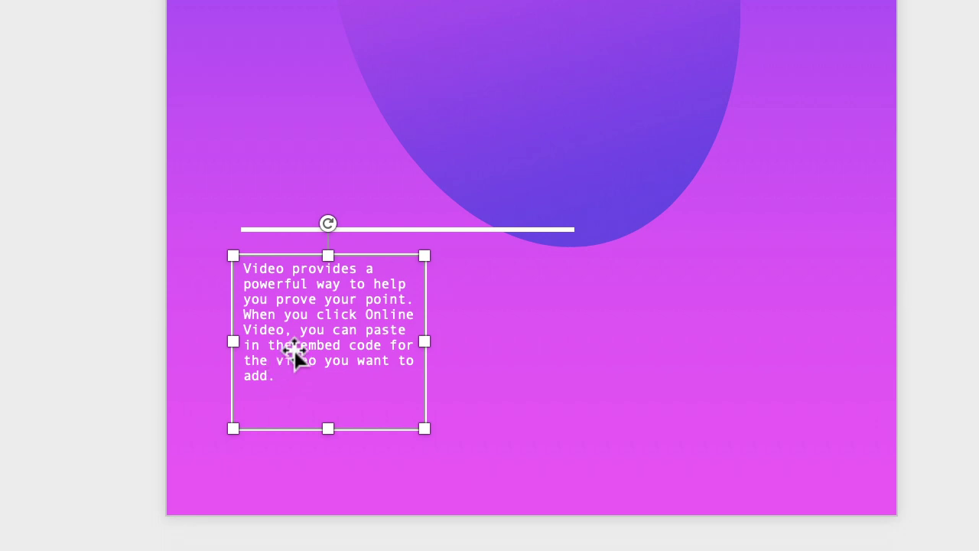
# Step: Duplicate the lower text box above the white line and replace the copy's text with "CREATIVE DESIGN"
pyautogui.moveTo(293, 325); pyautogui.dragTo(309, 119)
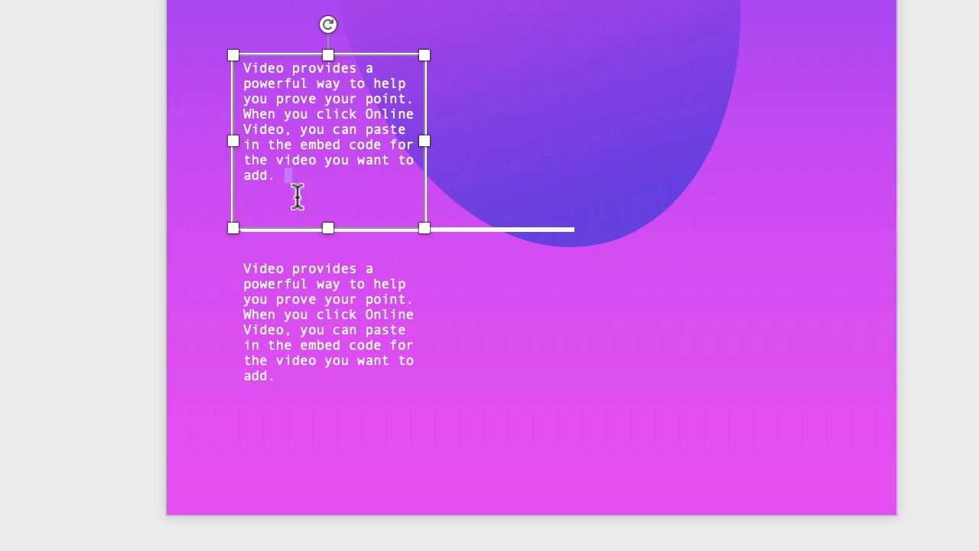
pyautogui.hotkey('ctrl', 'a')
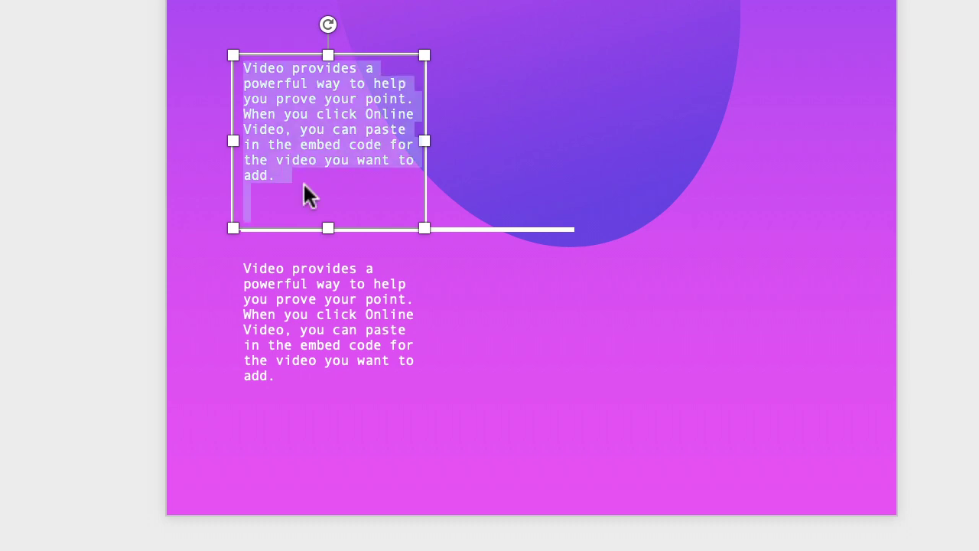
pyautogui.press('BackSpace')
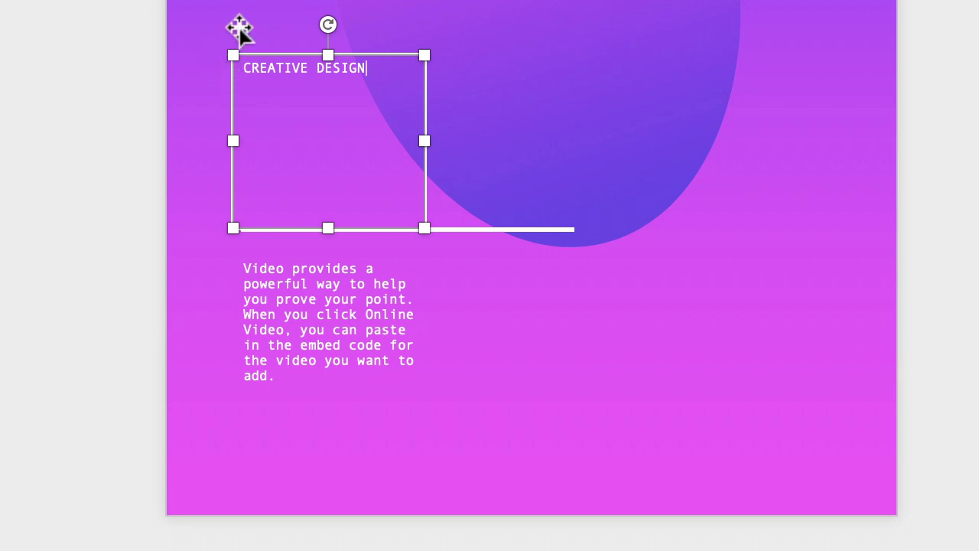
# Step: Enlarge the "CREATIVE DESIGN" text to 36 pt and make it bold
pyautogui.hotkey('ctrl', 'a')
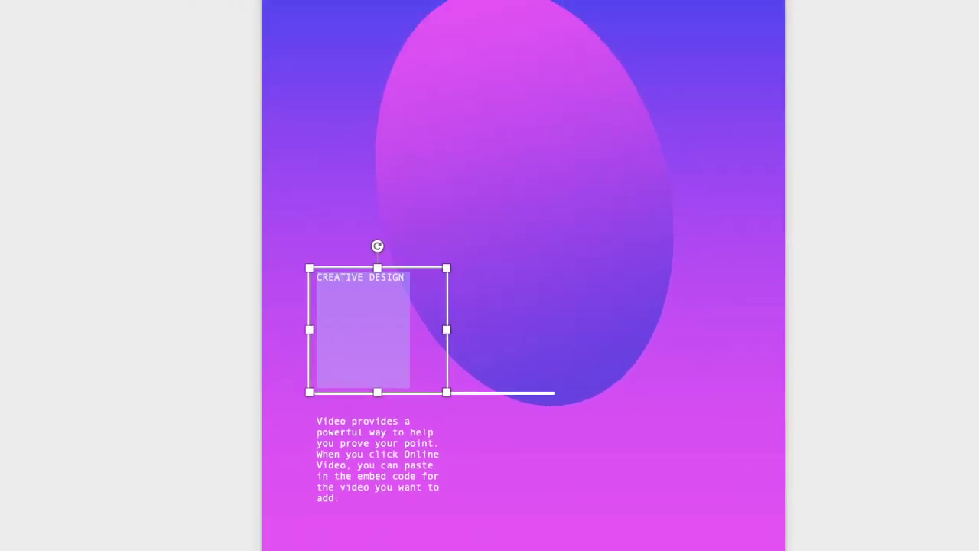
pyautogui.click(17, 37)
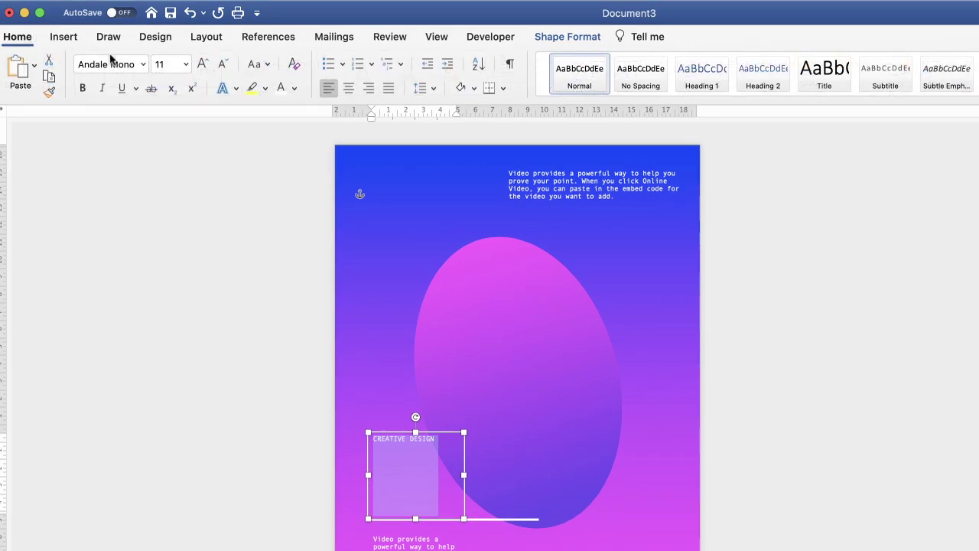
pyautogui.click(203, 68)
pyautogui.click(203, 67)
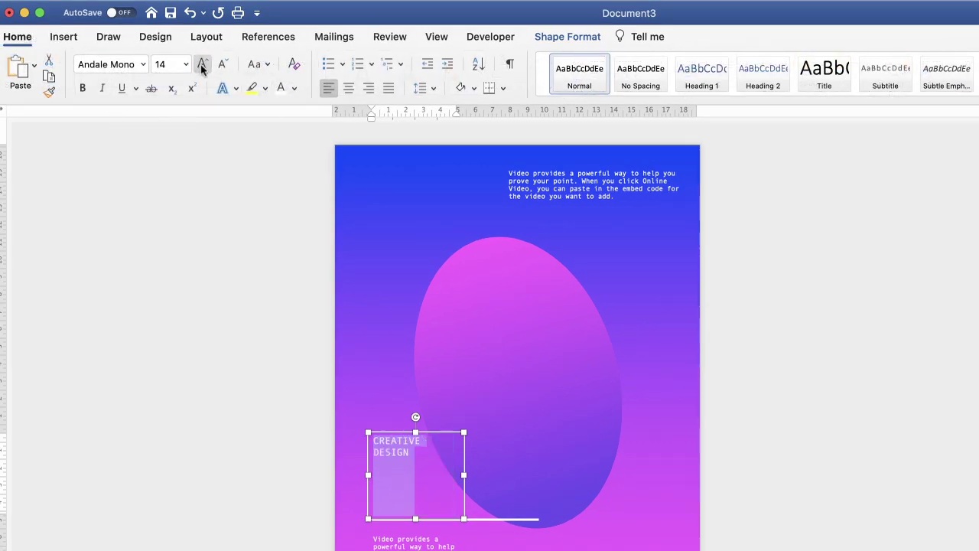
pyautogui.click(203, 68)
pyautogui.click(202, 68)
pyautogui.click(201, 67)
pyautogui.click(202, 67)
pyautogui.click(202, 66)
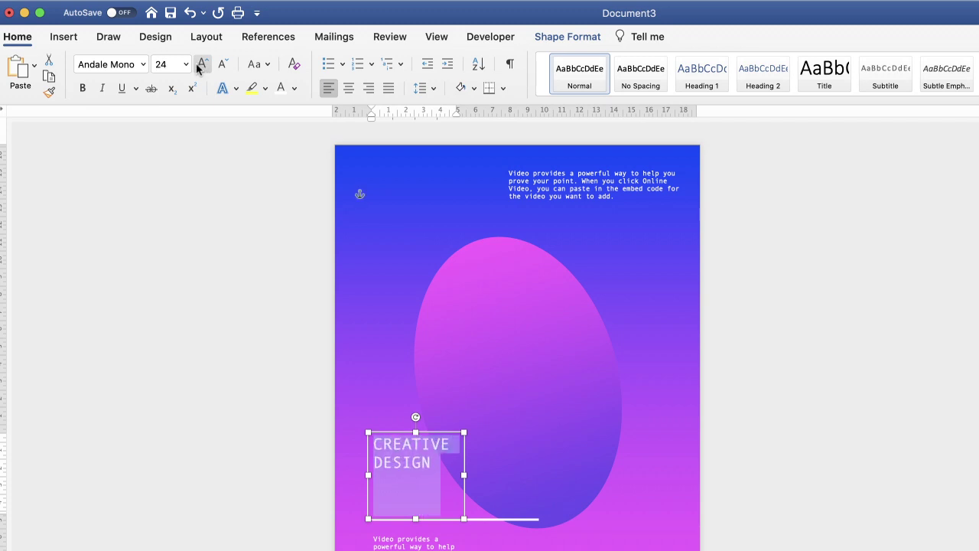
pyautogui.click(201, 66)
pyautogui.click(198, 66)
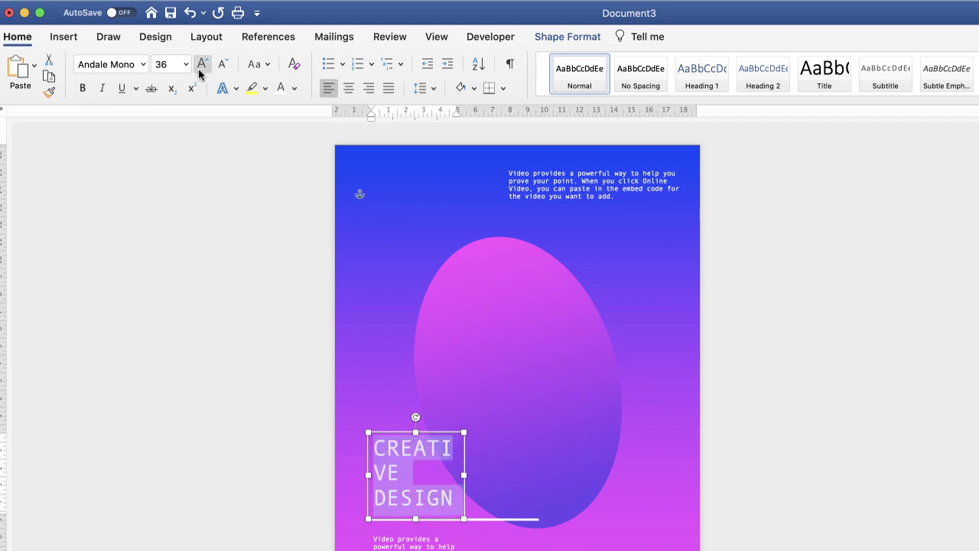
pyautogui.click(82, 89)
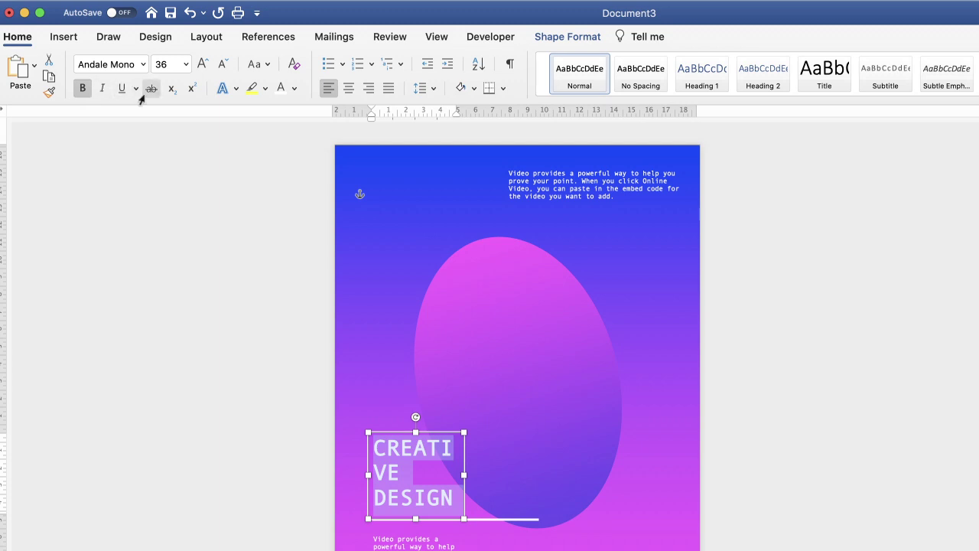
# Step: Widen the title's text box so "CREATIVE DESIGN" fits on one line, and reduce its height to that line
pyautogui.moveTo(463, 475); pyautogui.dragTo(596, 466)
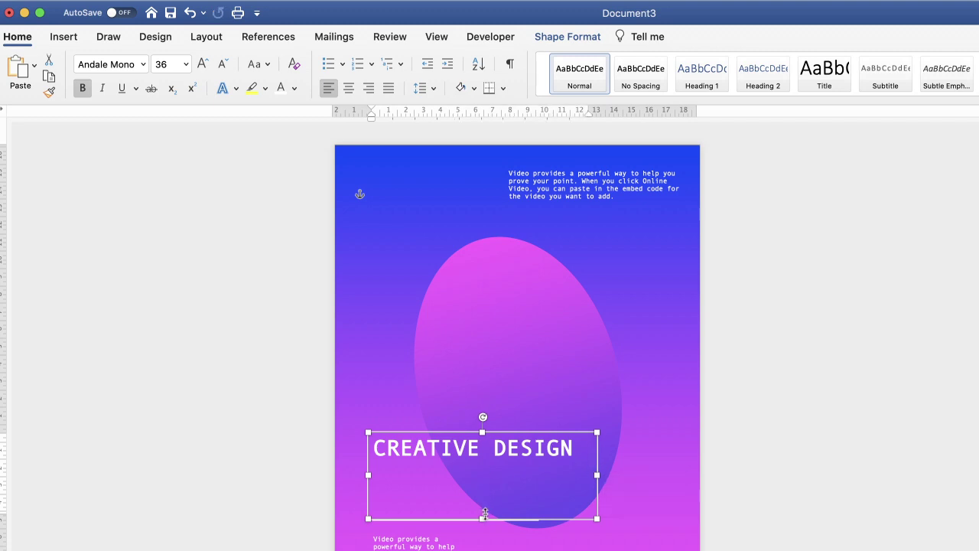
pyautogui.moveTo(483, 519); pyautogui.dragTo(487, 475)
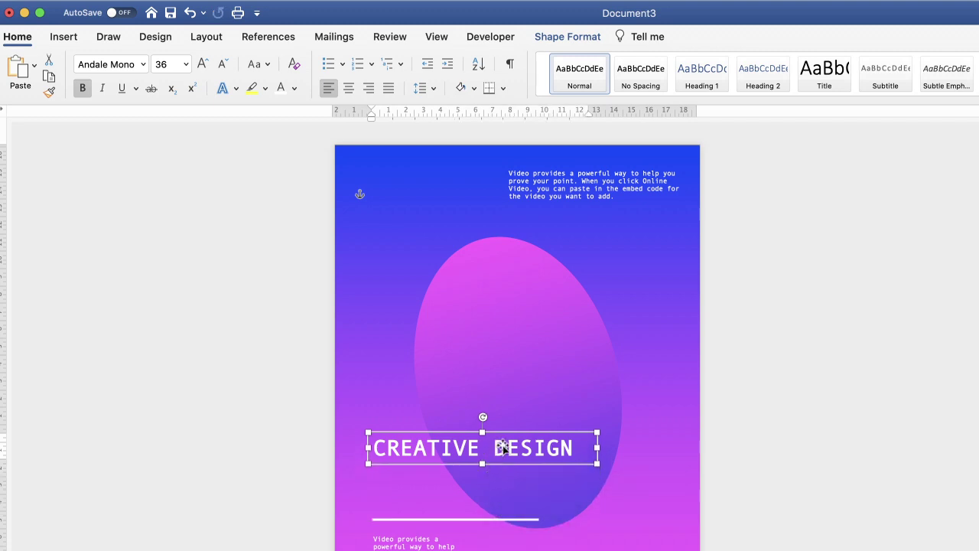
# Step: Move the "CREATIVE DESIGN" title down to just above the white line, with its text starting at the line's left end
pyautogui.moveTo(498, 448); pyautogui.dragTo(501, 498)
pyautogui.press('Left')
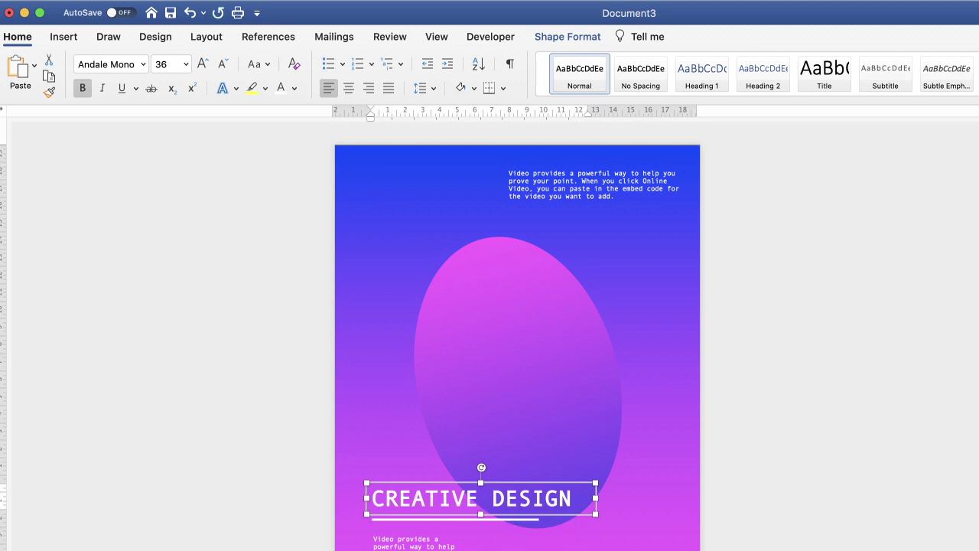
pyautogui.press('Down')
pyautogui.press('Down')
pyautogui.press('Down')
pyautogui.press('Down')
pyautogui.press('Down')
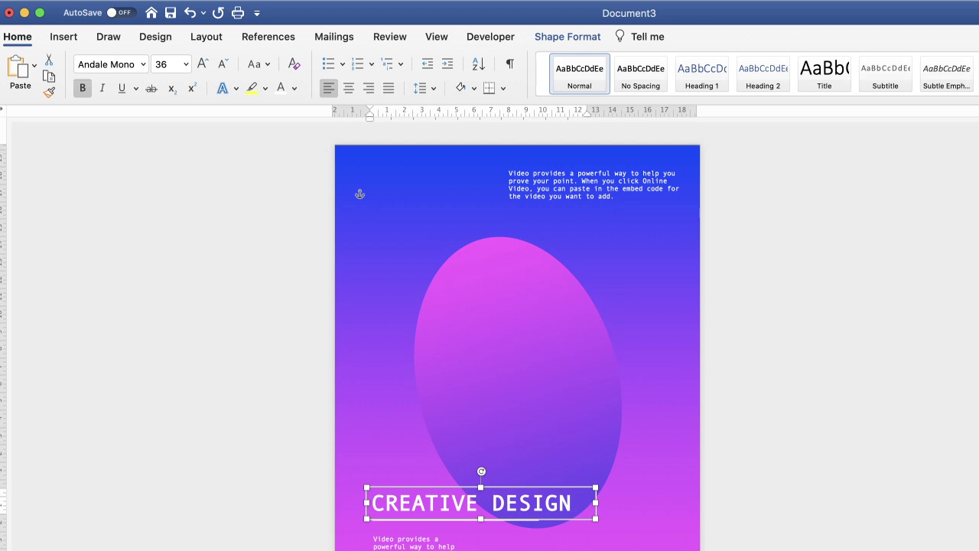
pyautogui.press('Escape')
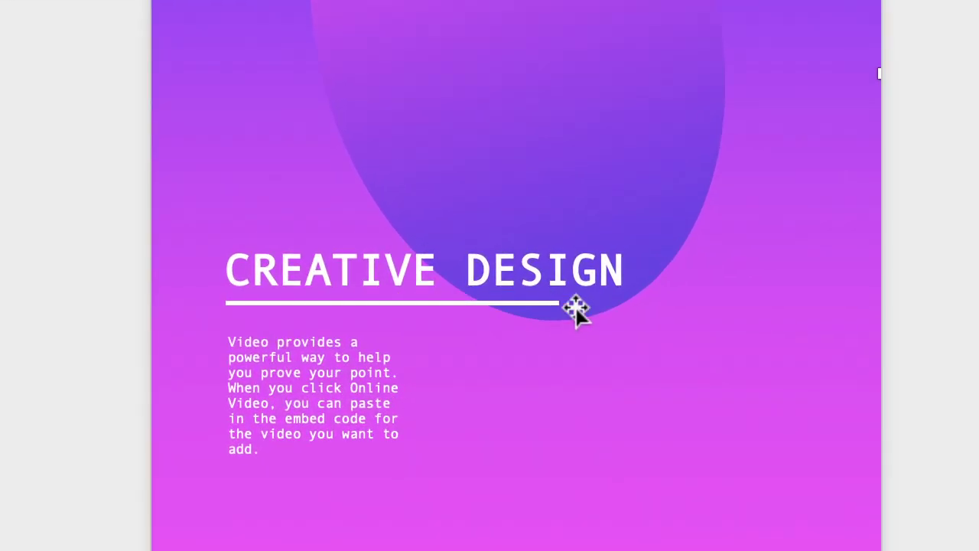
# Step: Lengthen the white line to the right so it ends level with the end of "CREATIVE DESIGN"
pyautogui.click(540, 303)
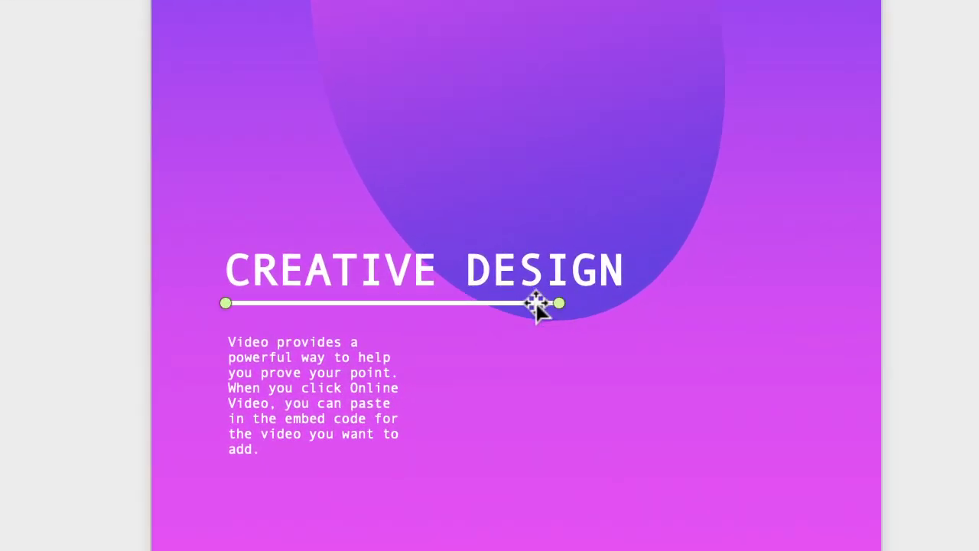
pyautogui.moveTo(559, 303); pyautogui.dragTo(622, 303)
pyautogui.click(600, 381)
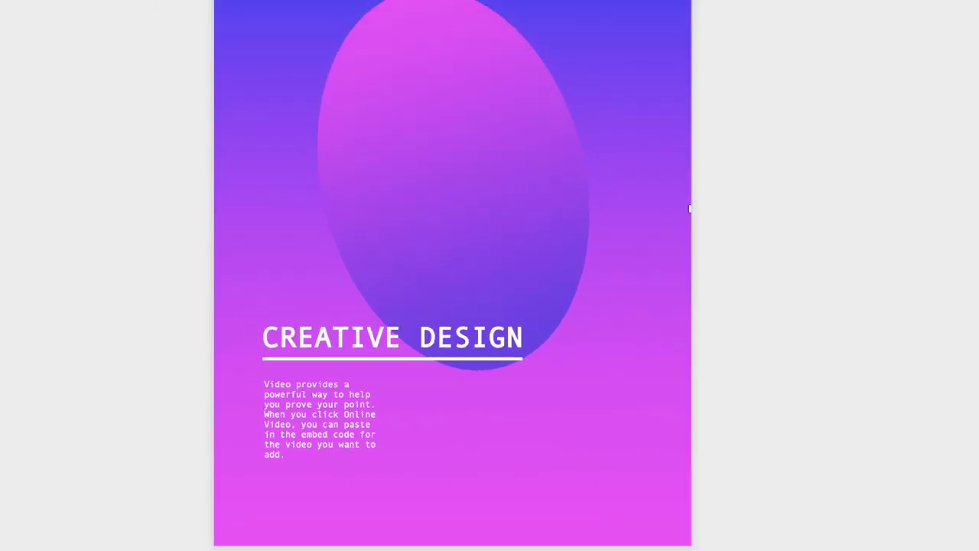
# Step: Group the upper text box, the "CREATIVE DESIGN" title, the white line and the lower text box
pyautogui.click(441, 146)
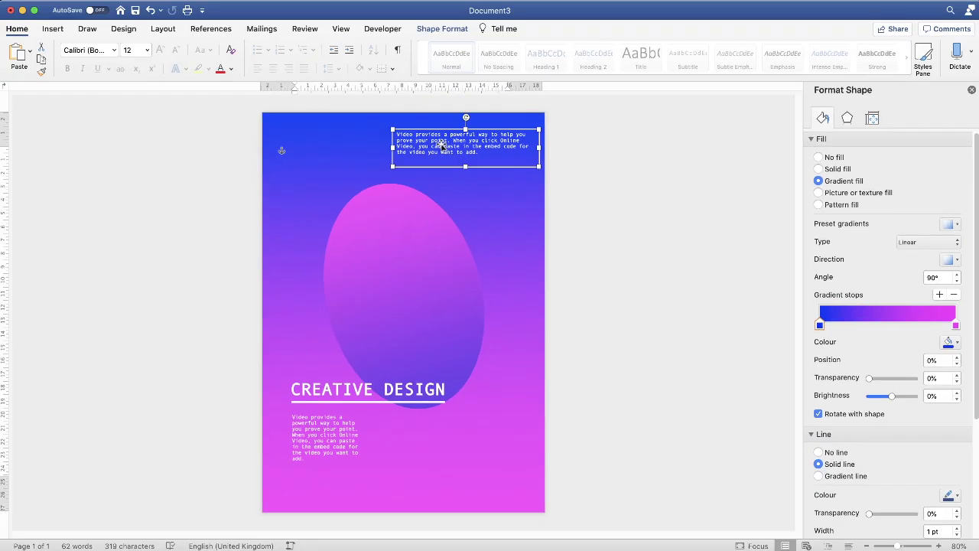
pyautogui.click(342, 401)
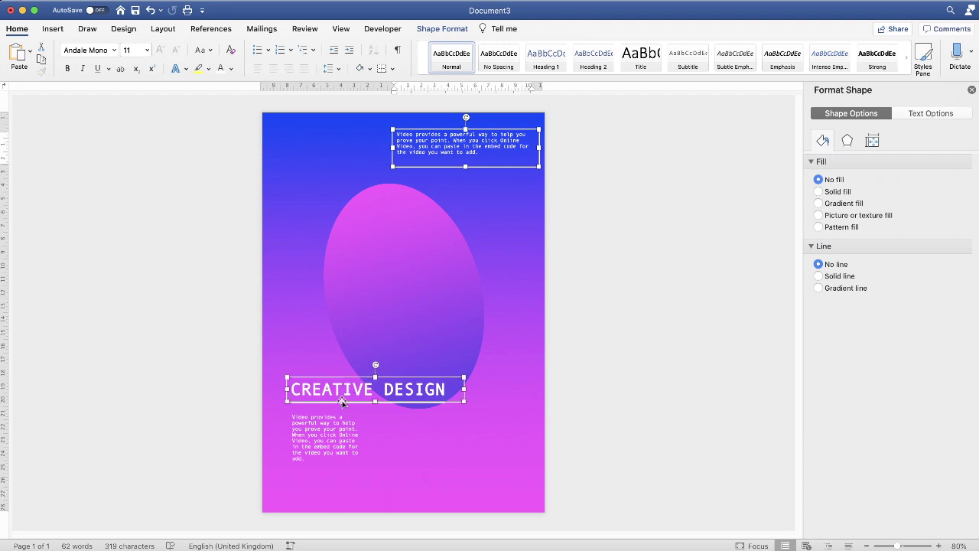
pyautogui.click(413, 403)
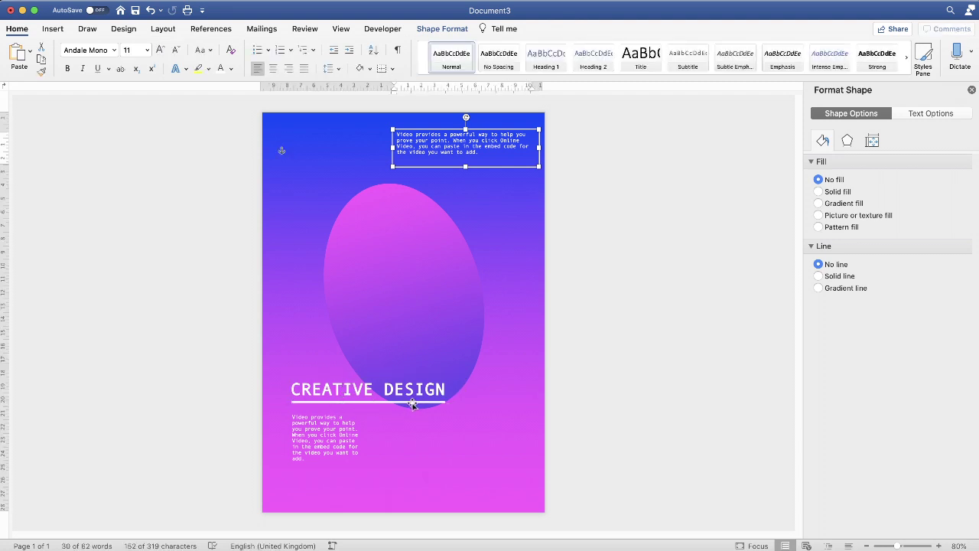
pyautogui.click(410, 403)
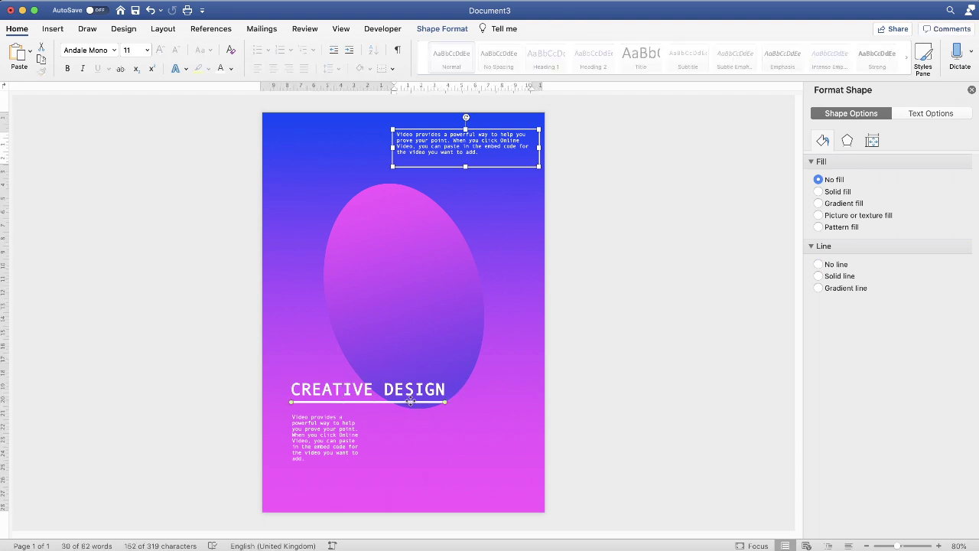
pyautogui.keyDown('shift'); pyautogui.click(300, 385); pyautogui.keyUp('shift')
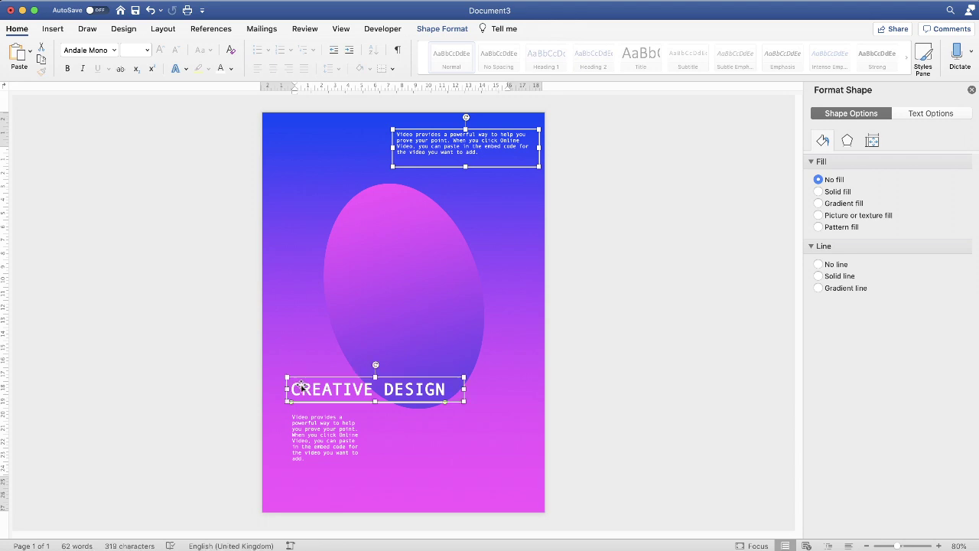
pyautogui.keyDown('shift'); pyautogui.click(325, 434); pyautogui.keyUp('shift')
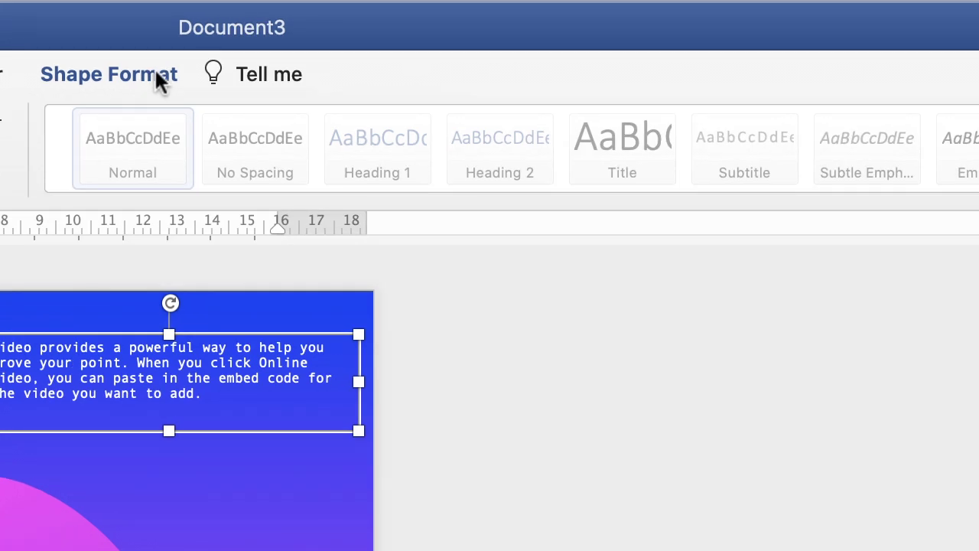
pyautogui.click(448, 32)
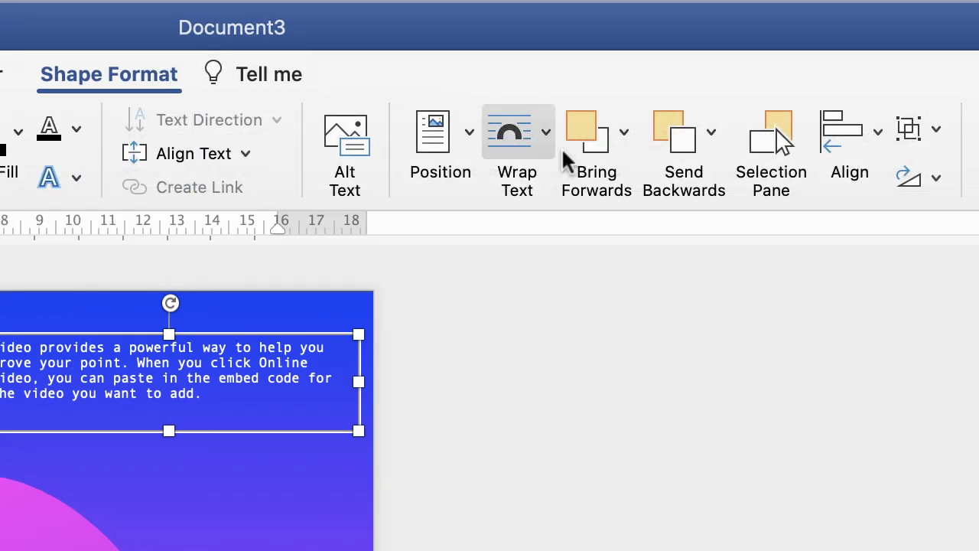
pyautogui.click(935, 132)
pyautogui.click(964, 178)
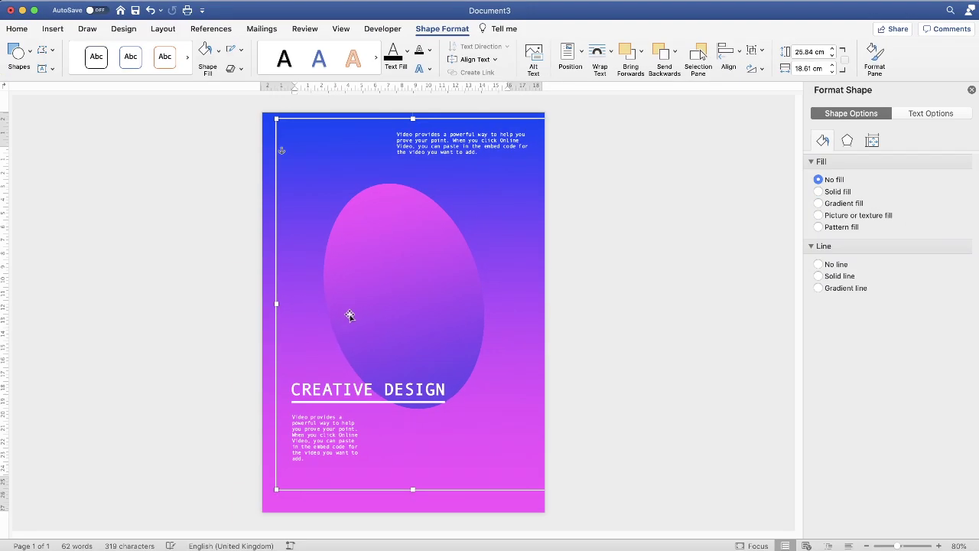
# Step: Shift the gradient oval slightly left, and move the grouped text and line left by about the same amount
pyautogui.click(345, 313)
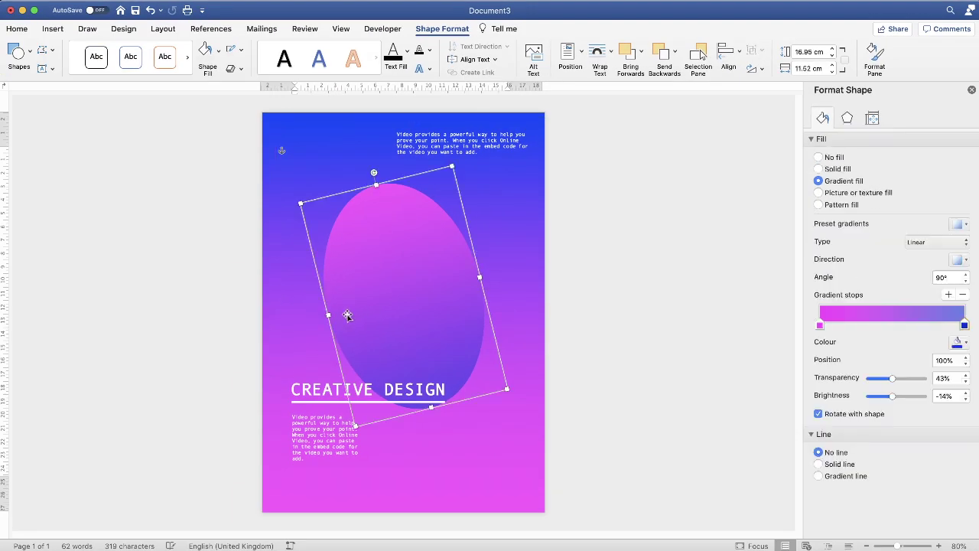
pyautogui.moveTo(346, 313); pyautogui.dragTo(338, 321)
pyautogui.click(308, 397)
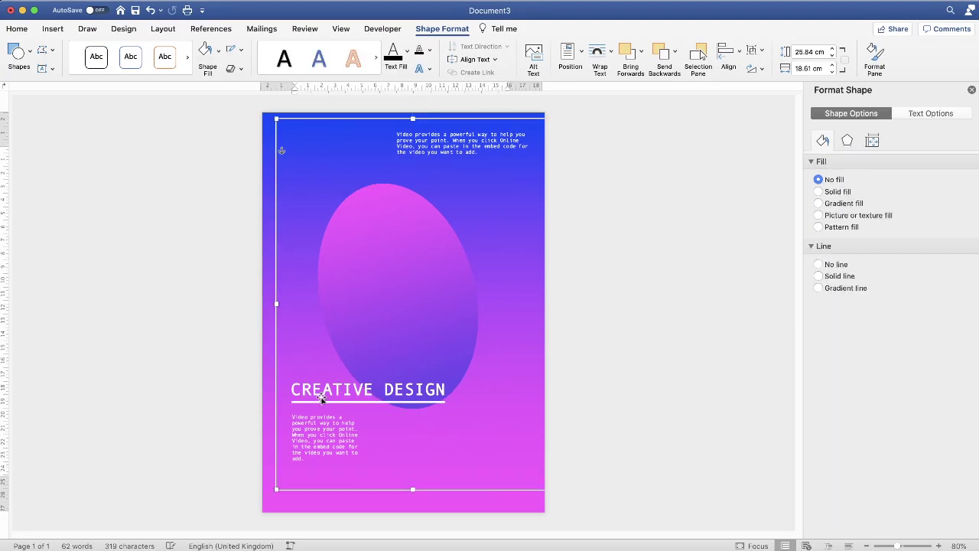
pyautogui.moveTo(321, 397); pyautogui.dragTo(316, 399)
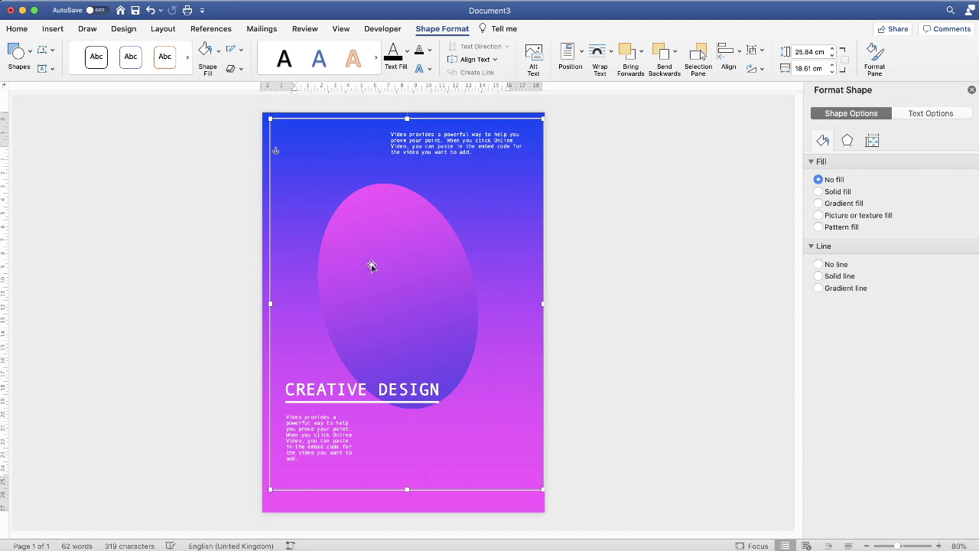
pyautogui.click(569, 307)
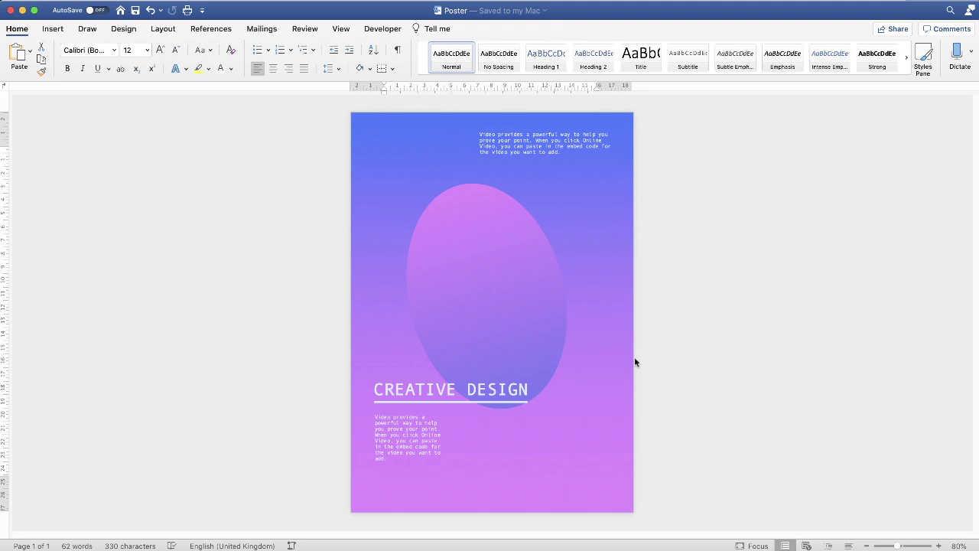
pyautogui.click(664, 324)
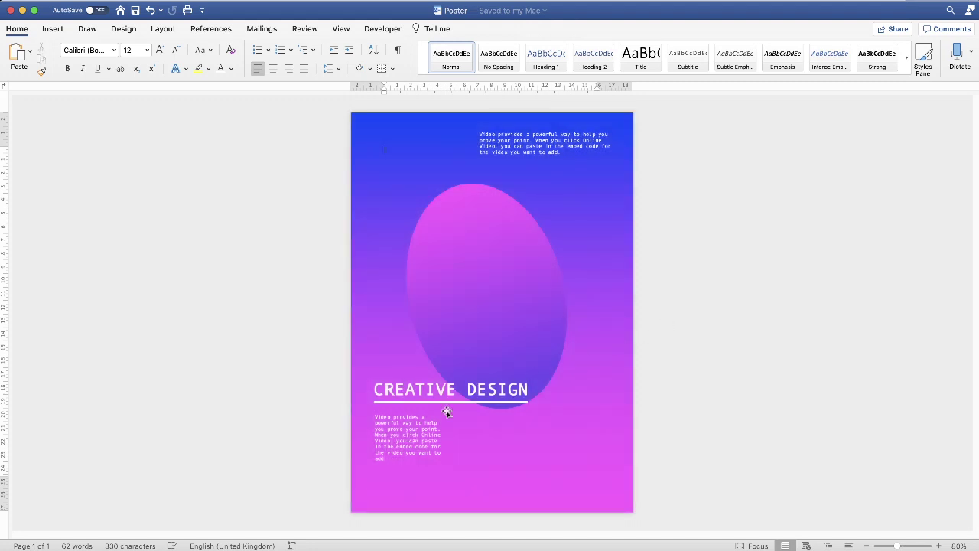
pyautogui.click(421, 437)
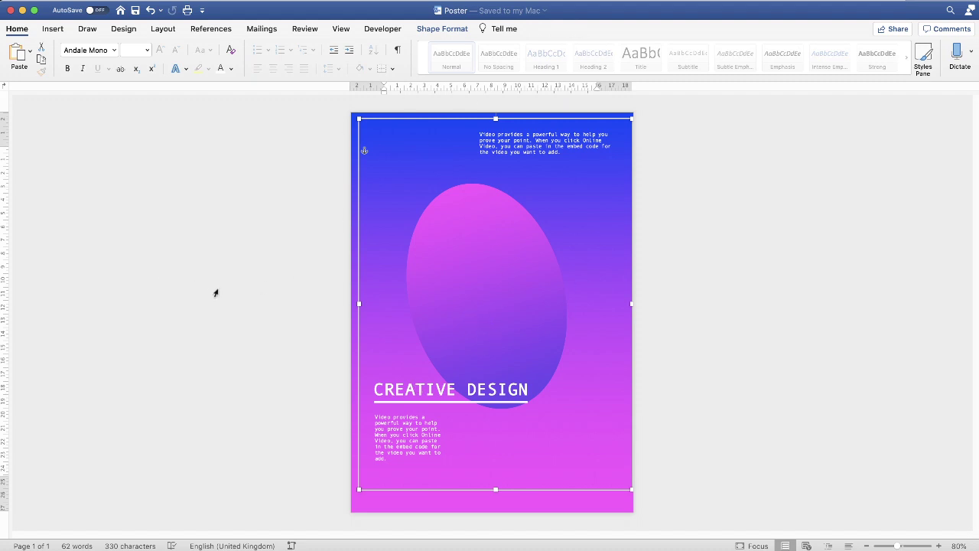
pyautogui.click(139, 268)
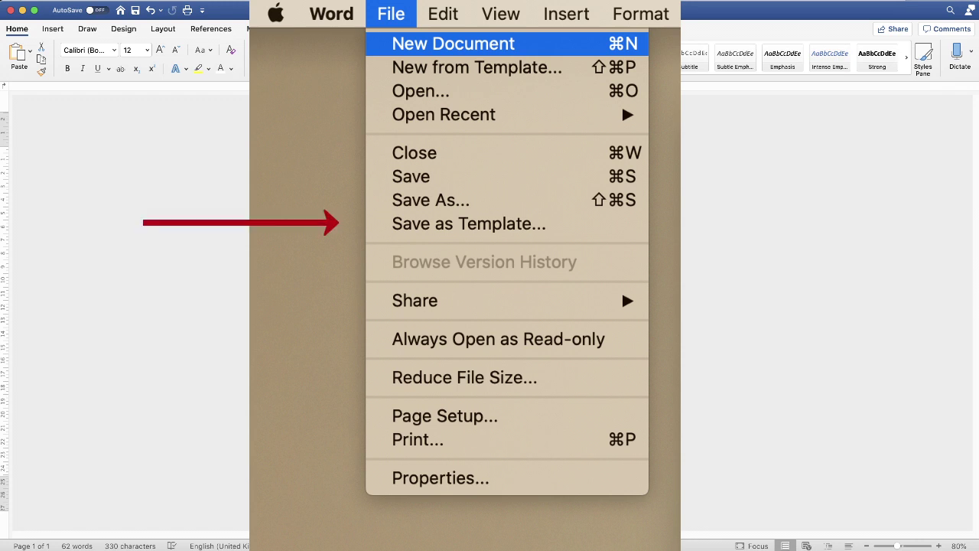
# Step: Save the poster as a Microsoft Word template (.dotx) named Poster in the Templates folder, and close the document
pyautogui.click(31, 79)
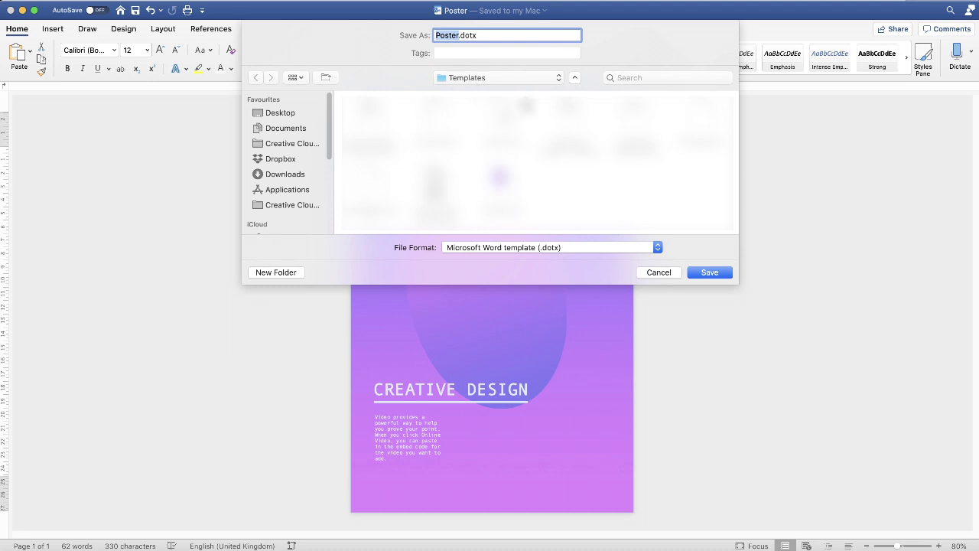
pyautogui.click(710, 273)
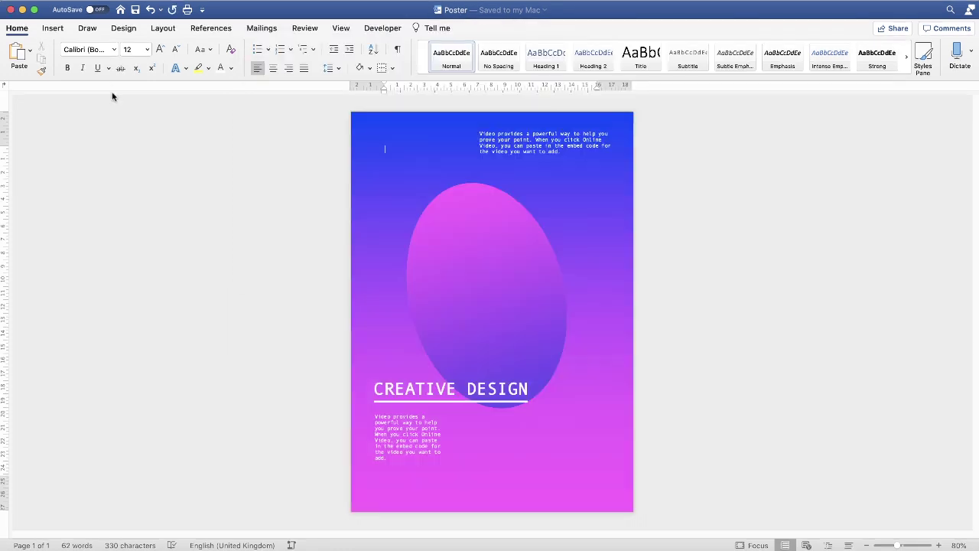
pyautogui.click(11, 10)
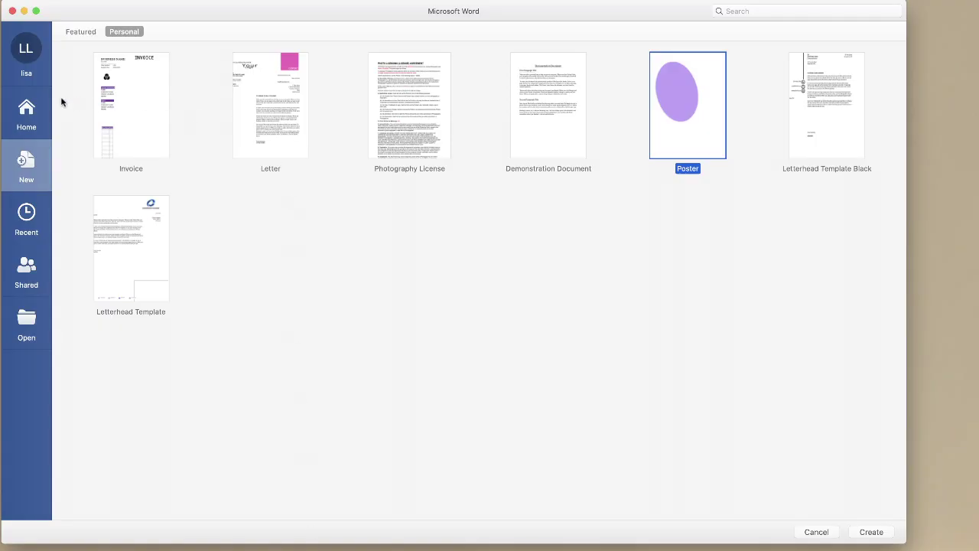
# Step: Create a new document from the personal Poster template
pyautogui.click(32, 107)
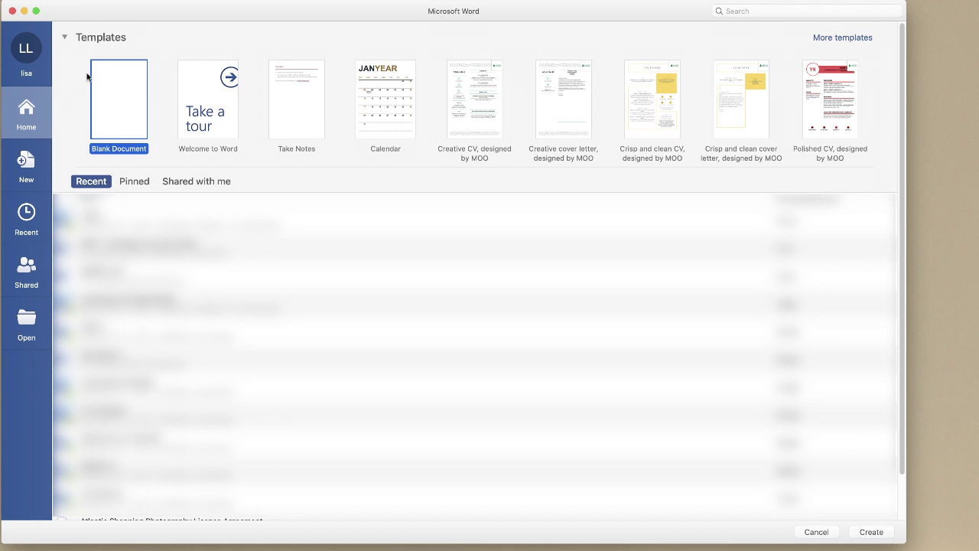
pyautogui.click(839, 36)
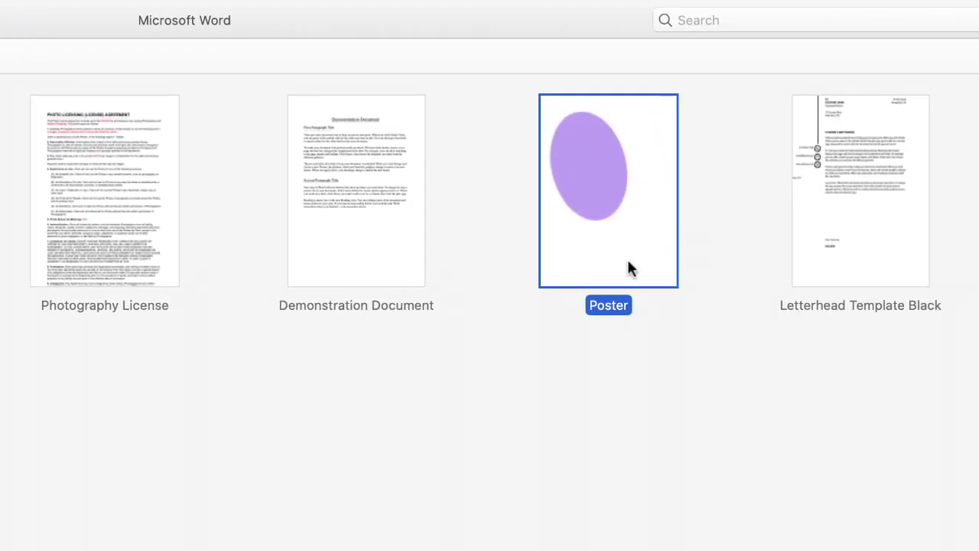
pyautogui.click(869, 529)
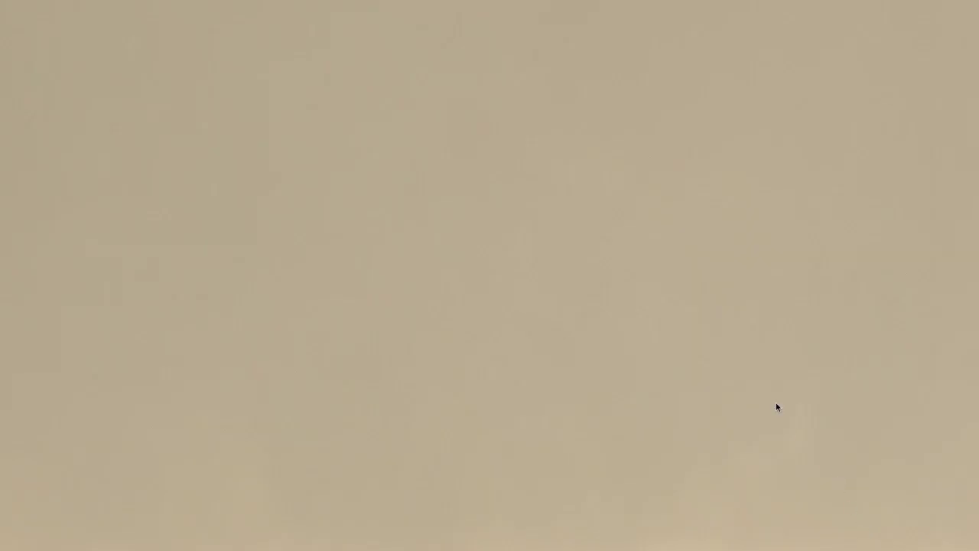